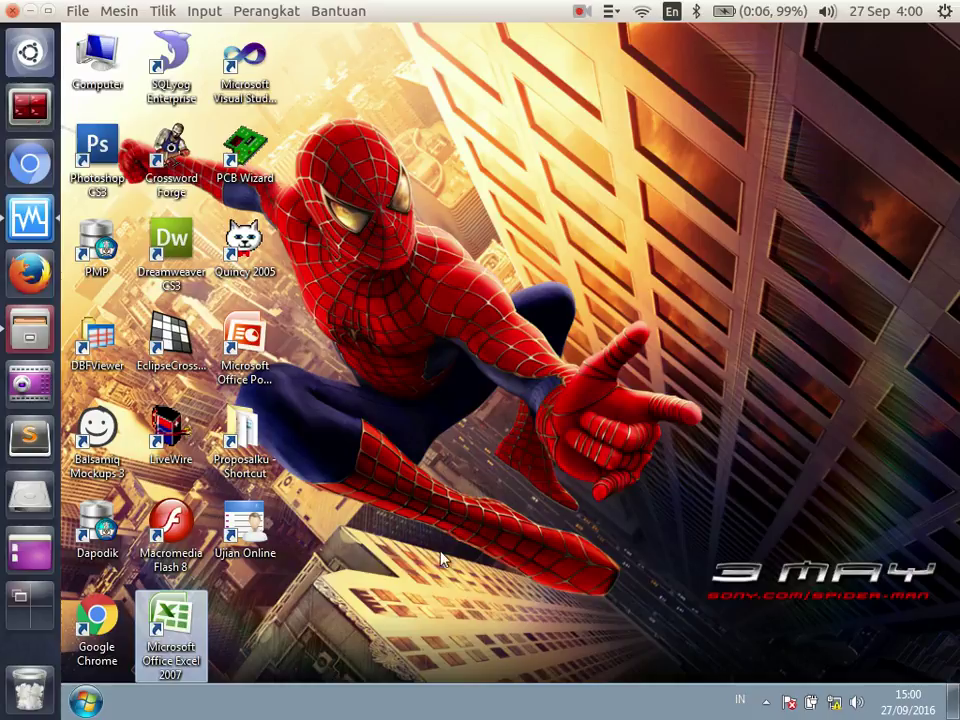
Start Excel and rename the first three sheets Menu, Jurnal Umum and Jurnal Khusus.
double_click(169, 655)
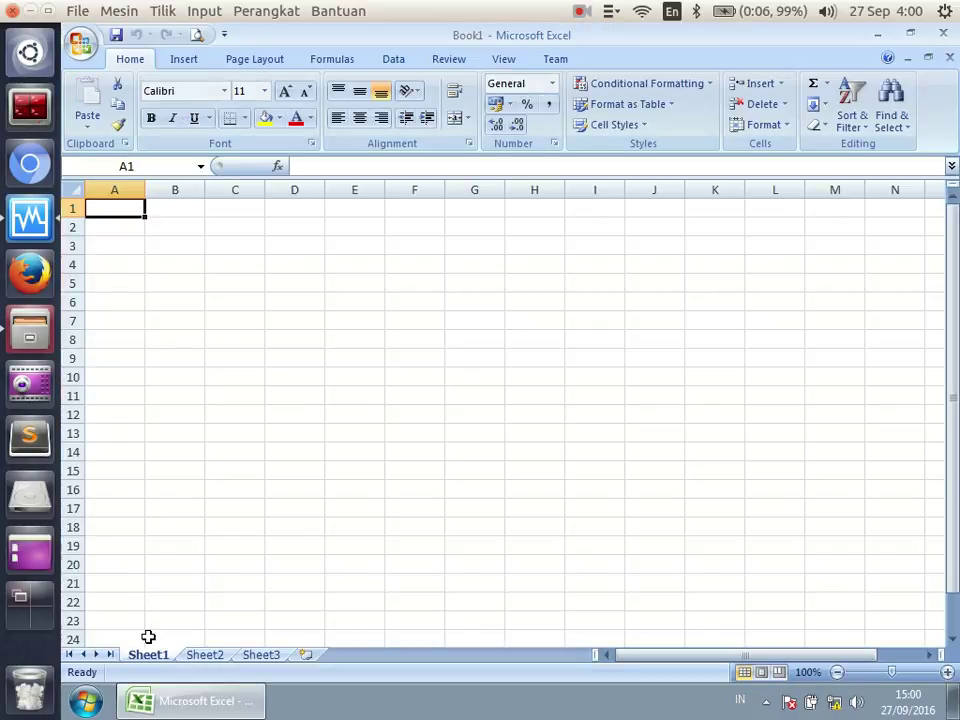
double_click(152, 655)
type("Menu")
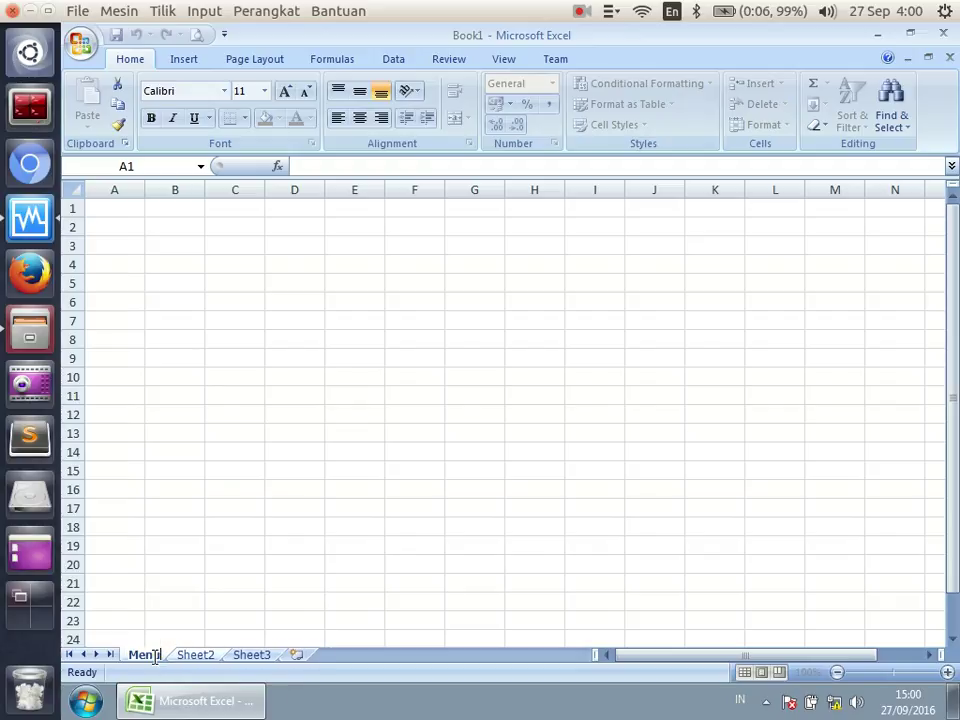
double_click(190, 655)
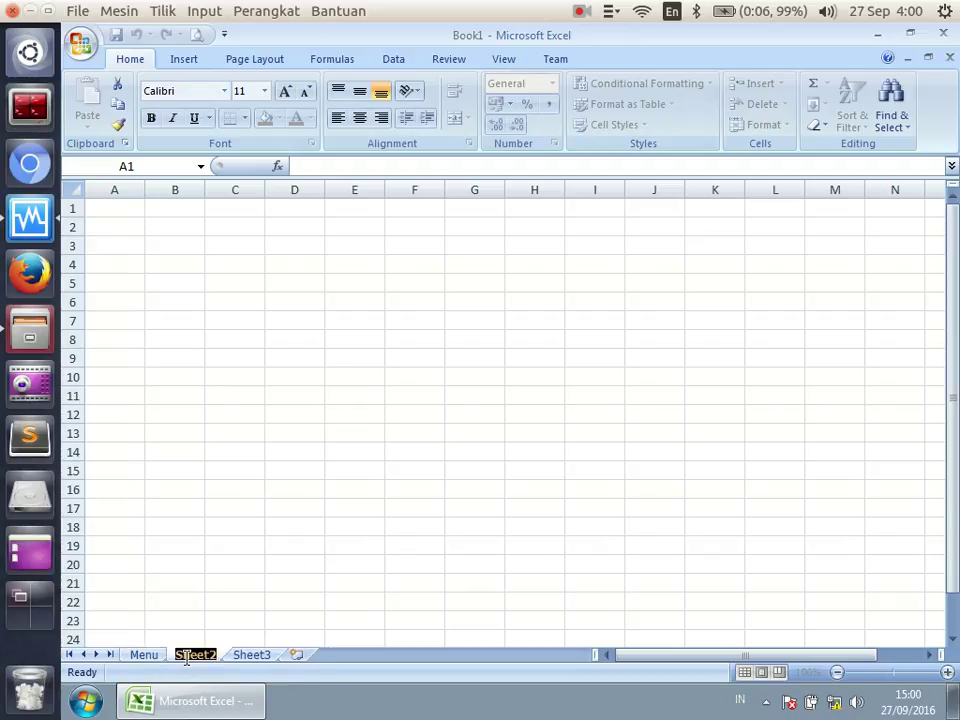
type("Jurnal Umum")
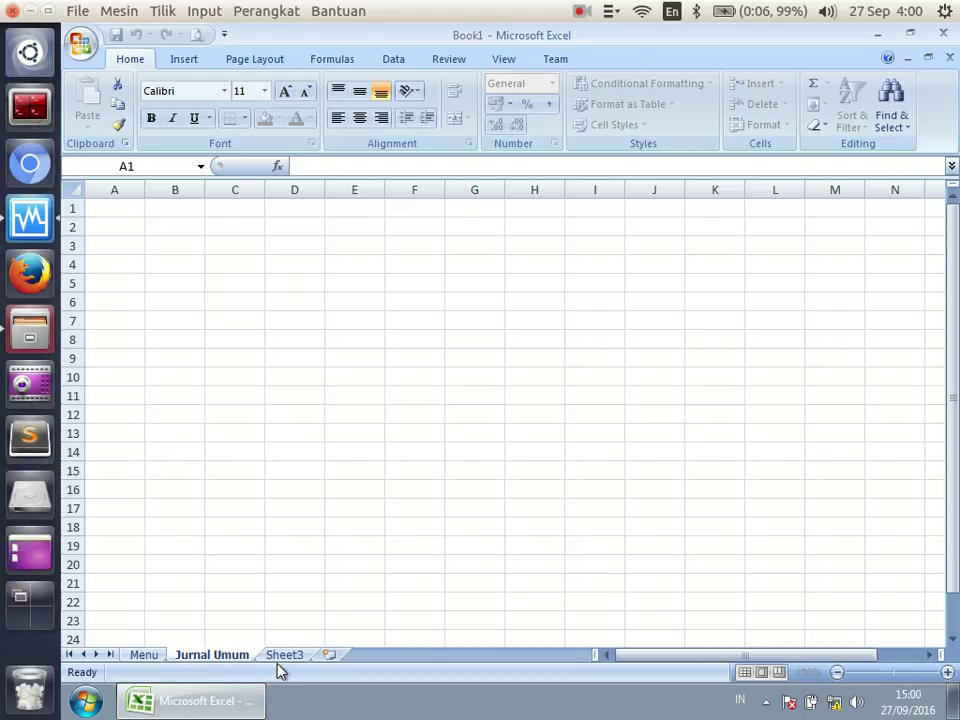
double_click(284, 655)
type("Jurnal Khusus")
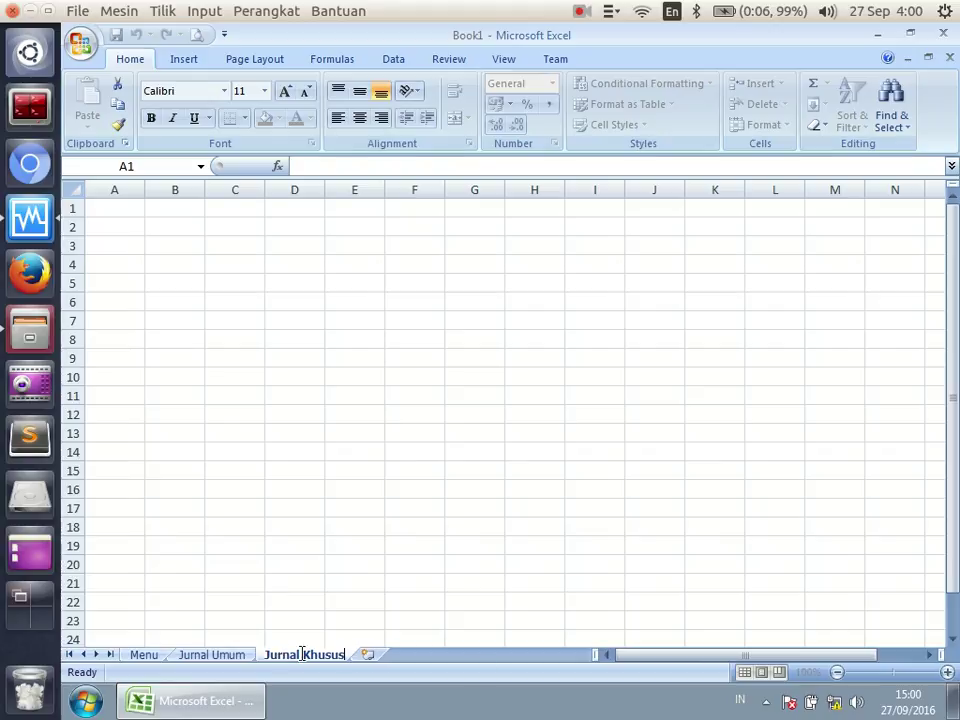
Add a fourth sheet named Laba - Rugi, then return to the Menu sheet.
left_click(370, 655)
double_click(377, 655)
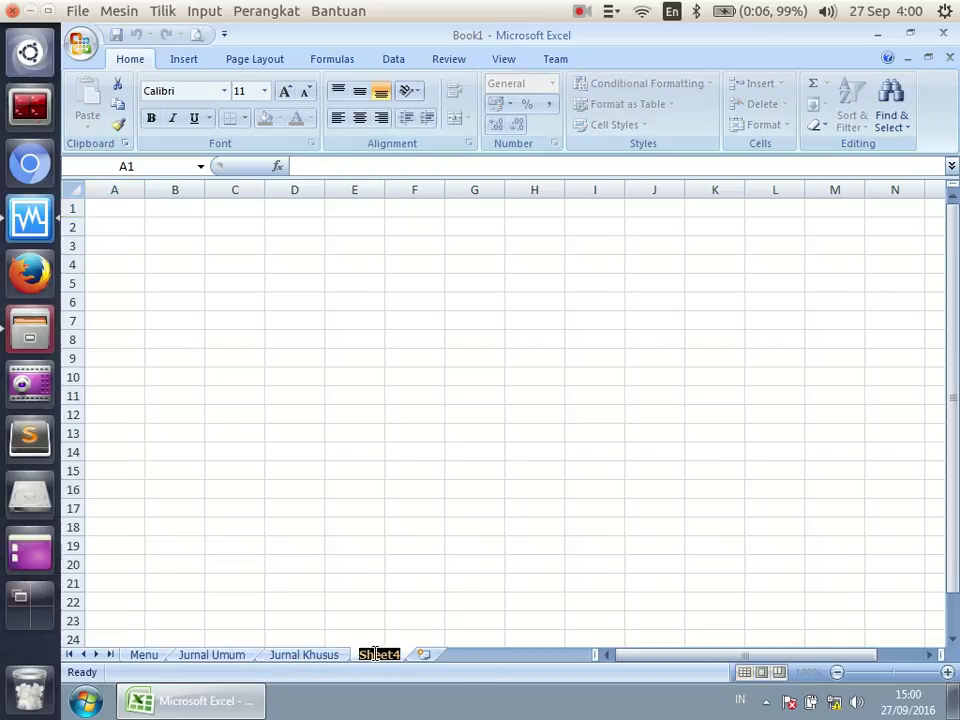
type("Laba - Rugi")
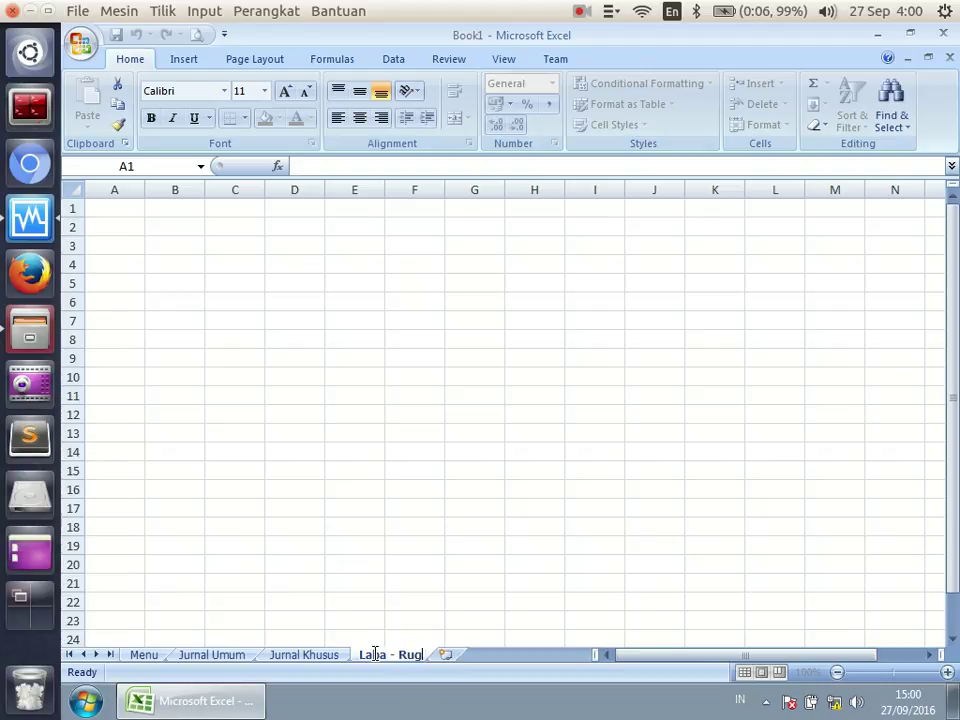
left_click(415, 617)
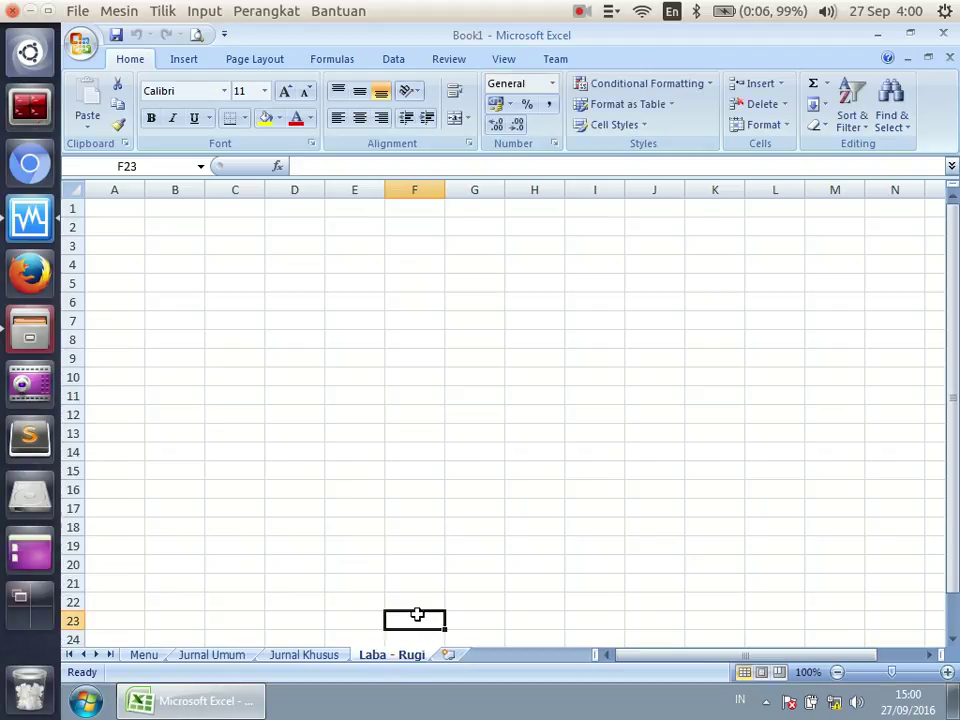
left_click(150, 655)
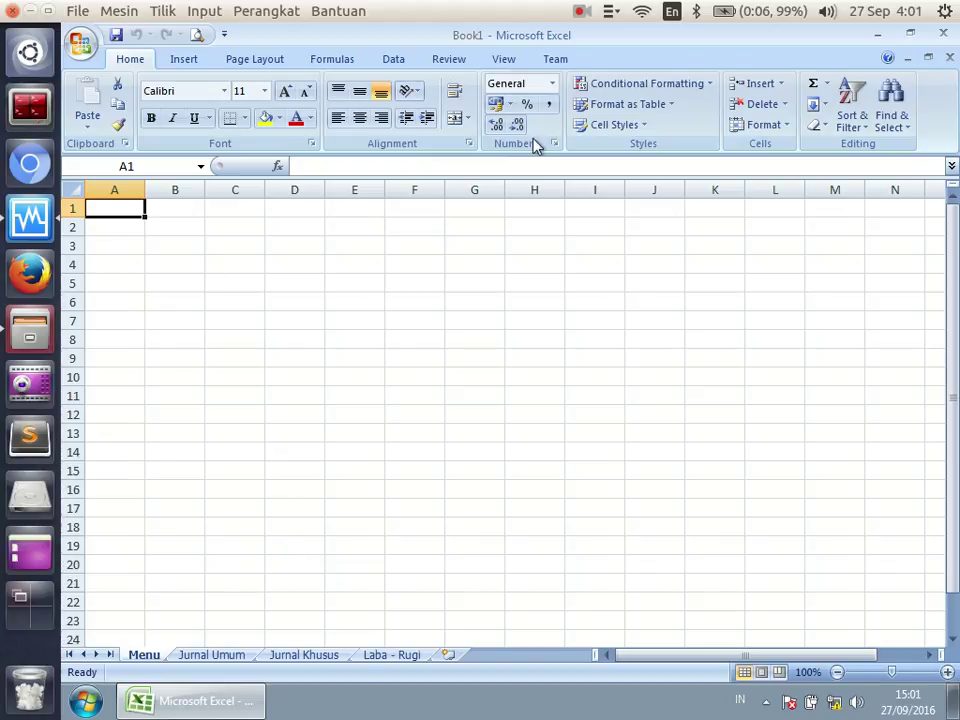
Draw a rounded rectangle across rows 5–8 of the Menu sheet.
left_click(184, 60)
left_click(272, 128)
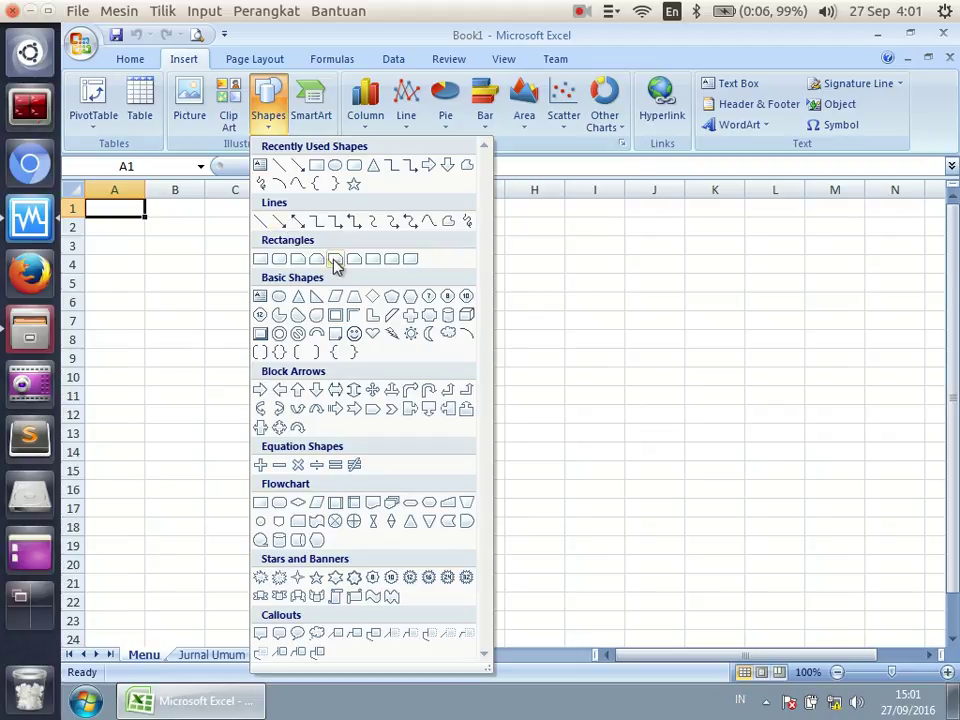
left_click(279, 259)
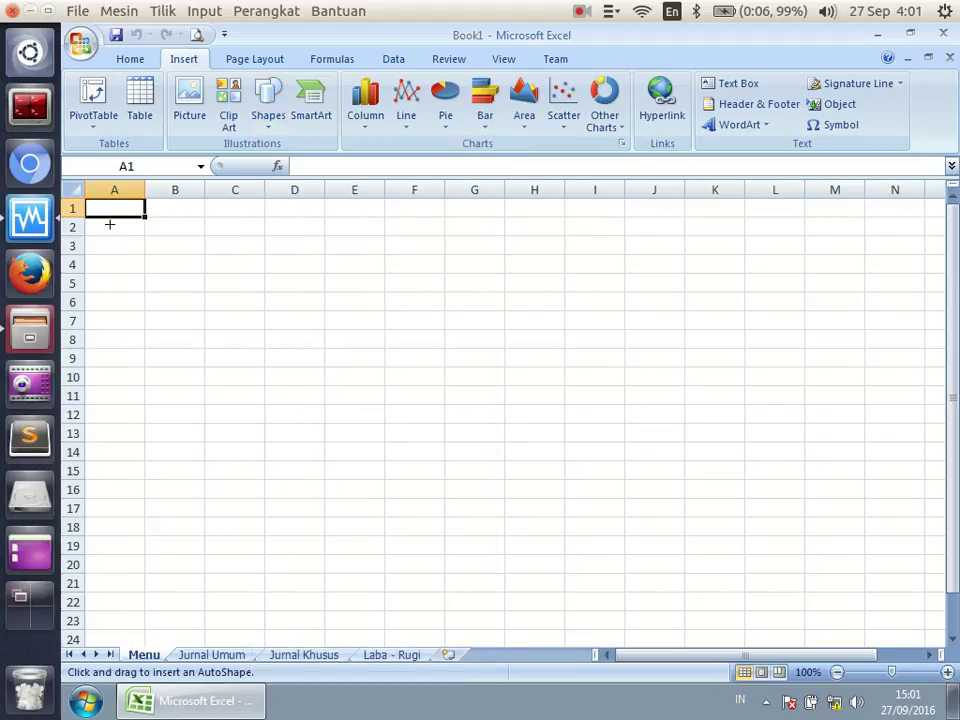
left_click_drag(119, 290, 281, 335)
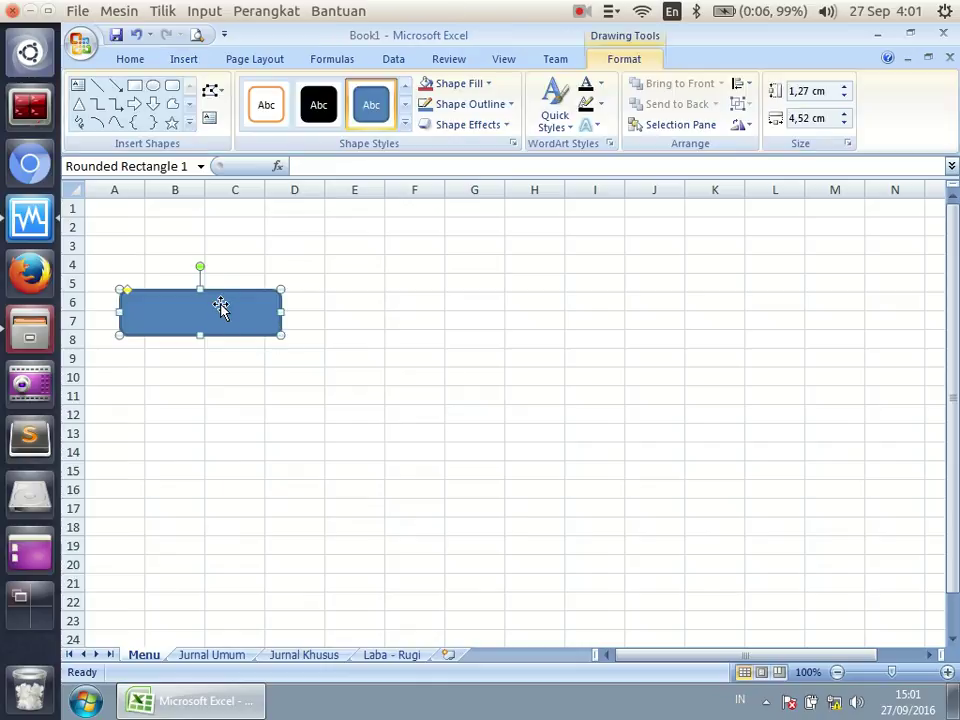
Duplicate the rectangle twice with Ctrl+D, stacking the copies below the original.
key("ctrl+d")
mouse_move(268, 338)
left_mouse_down()
mouse_move(253, 388)
mouse_move(265, 461)
left_mouse_up()
key("ctrl+d")
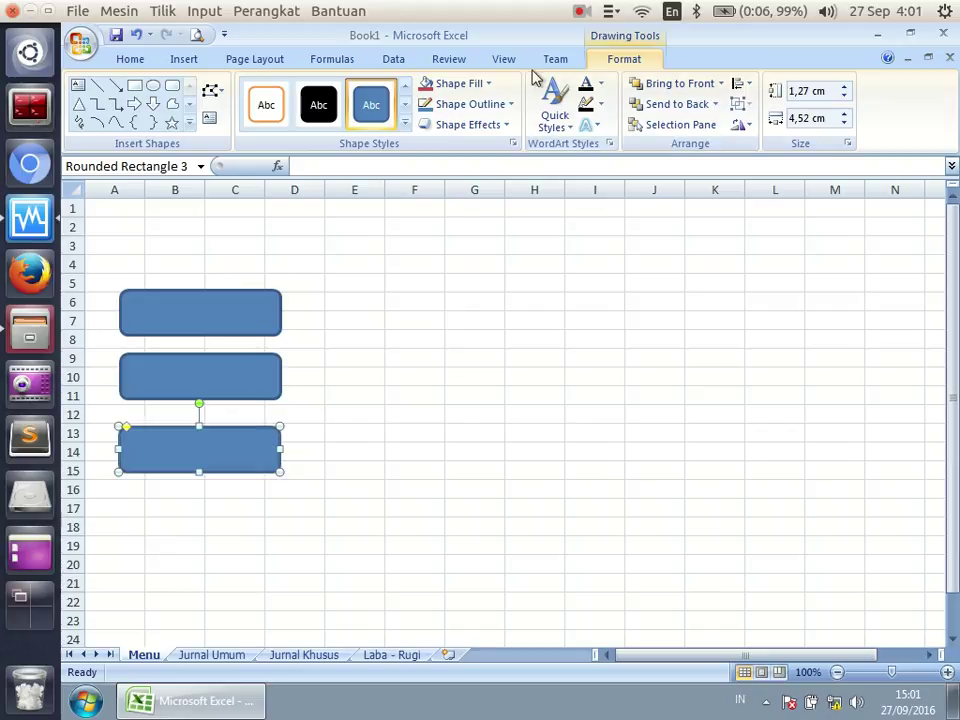
left_click(400, 62)
left_click(347, 64)
left_click(178, 60)
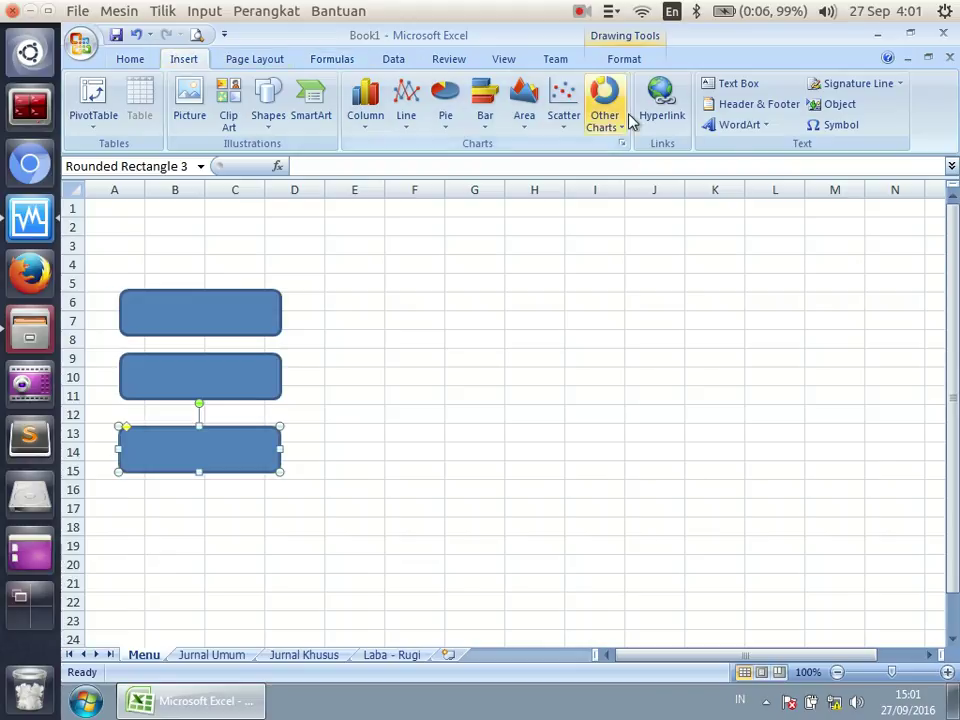
Insert orange WordArt reading 'Menu Aplikasi' and move it to rows 1–5.
left_click(748, 125)
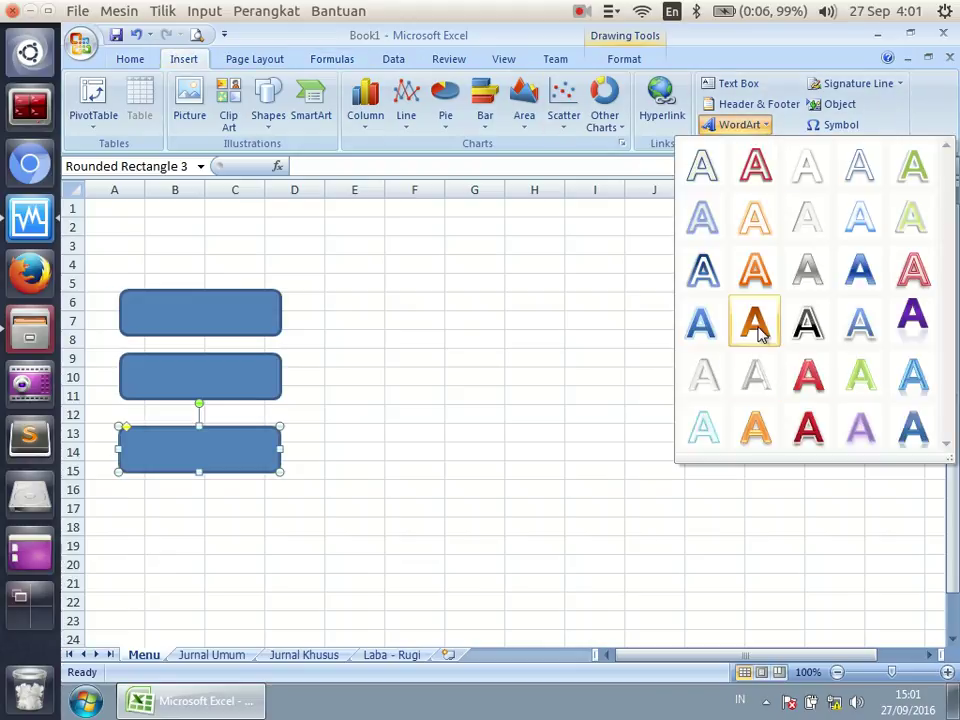
left_click(756, 321)
type("Menu")
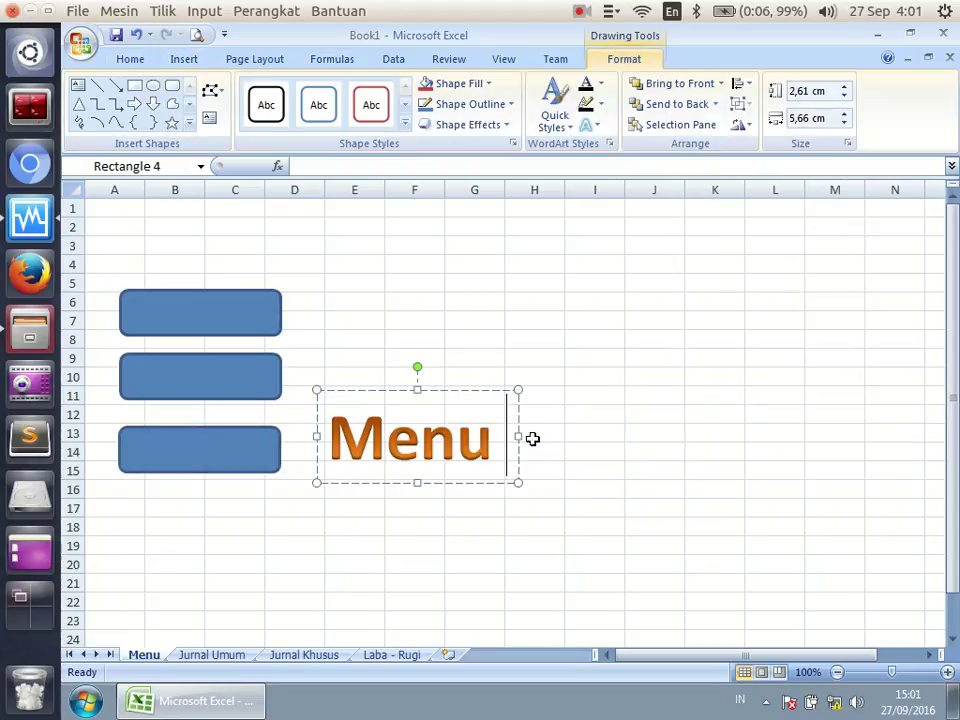
type(" Aplikasi")
left_click(534, 514)
left_click(507, 440)
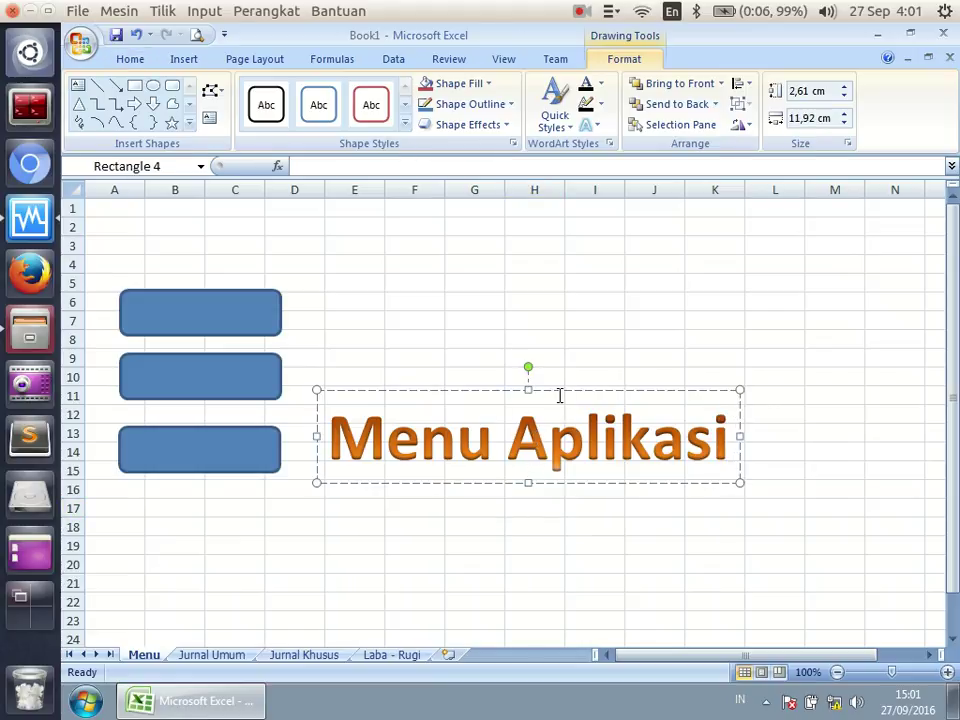
left_click_drag(560, 396, 351, 214)
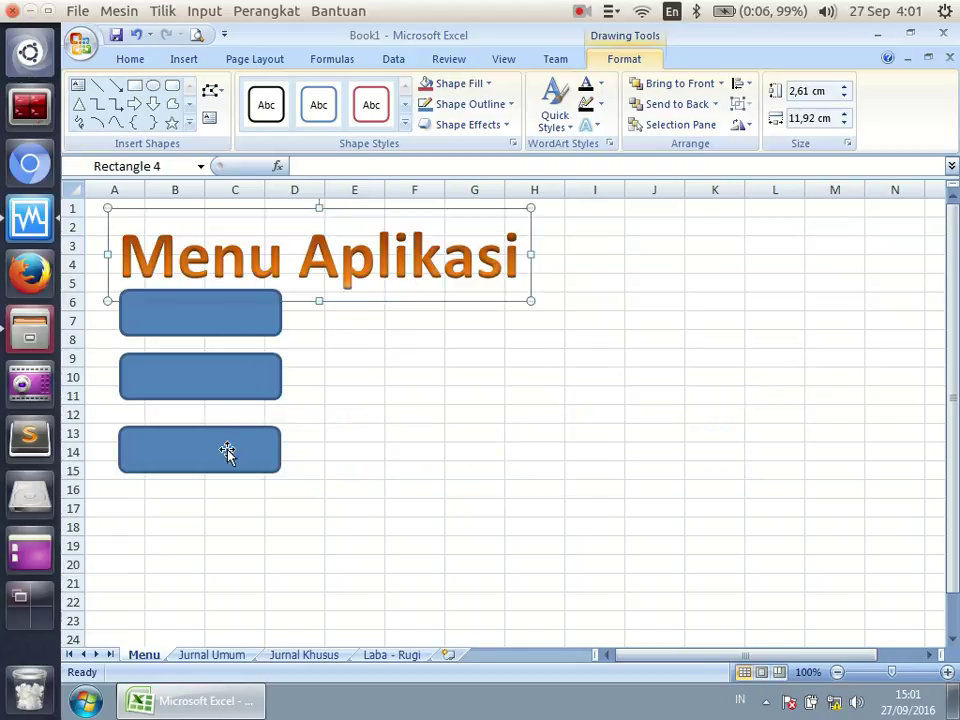
Respace the three rectangles below the title, ending at rows 10–11 and 13–14.
left_click_drag(227, 452, 227, 480)
left_click_drag(236, 394, 236, 435)
left_click_drag(237, 341, 236, 345)
left_click_drag(234, 420, 229, 392)
left_click_drag(224, 466, 224, 444)
Label the top rectangle JURNAL UMUM.
left_click(328, 420)
left_click(214, 337)
right_click(214, 337)
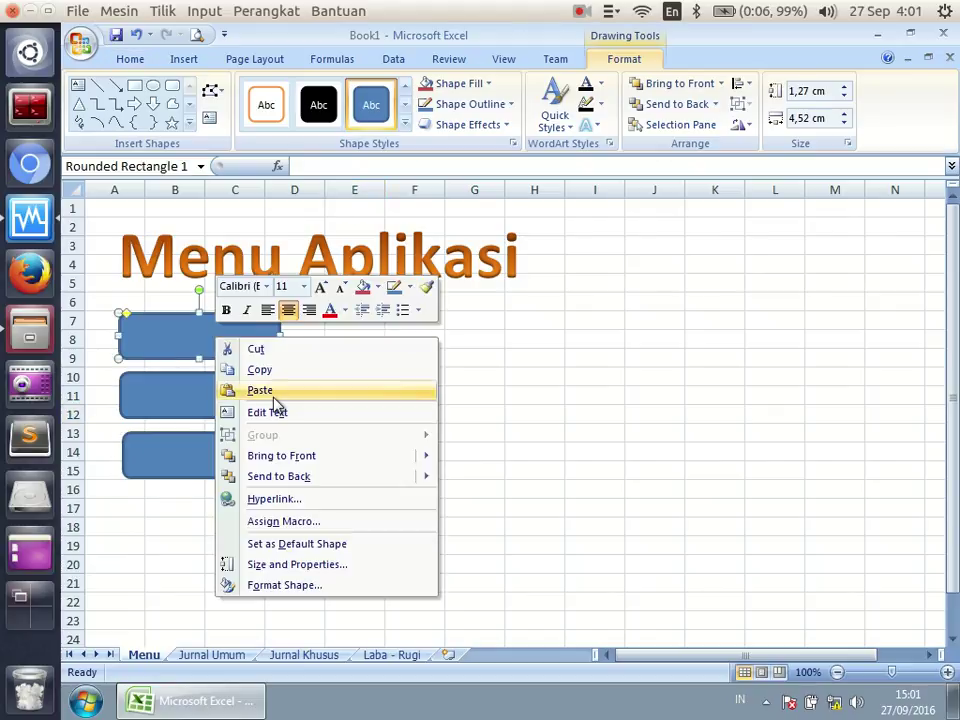
key("Escape")
type("JURNAL")
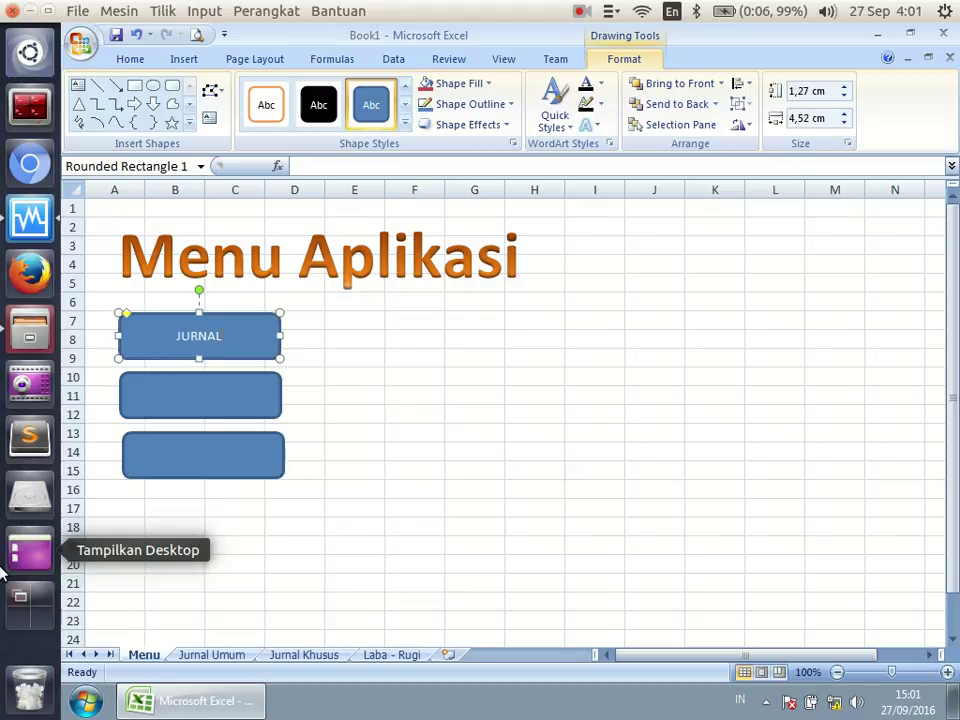
type("UMUM")
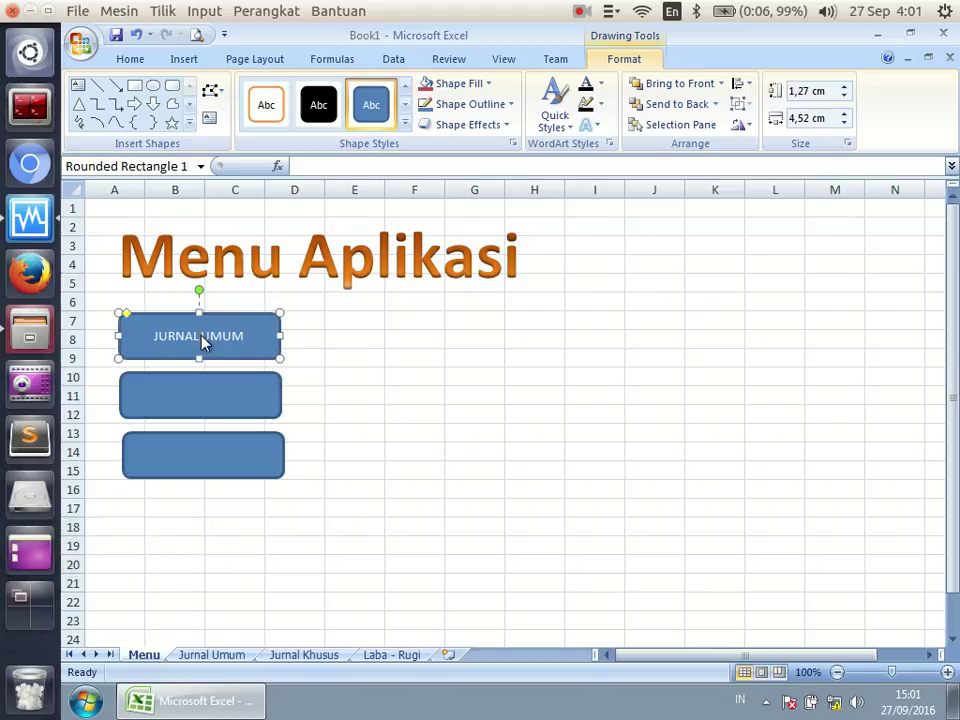
Label the second rectangle JURNAL KHUSUS.
left_click(203, 392)
right_click(205, 395)
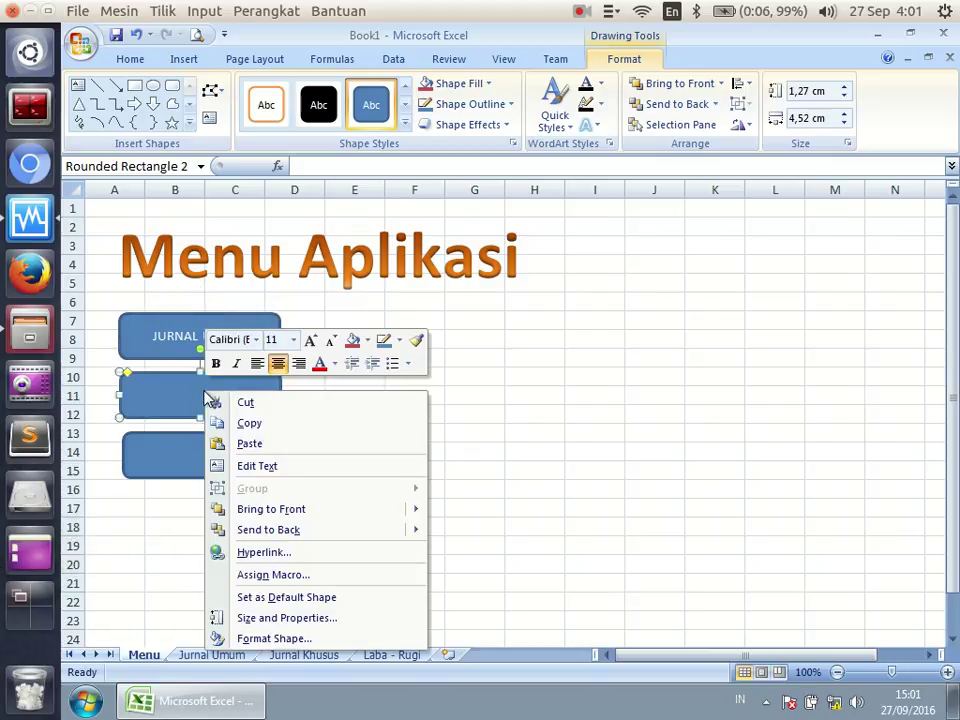
left_click(240, 468)
type("JURNAL")
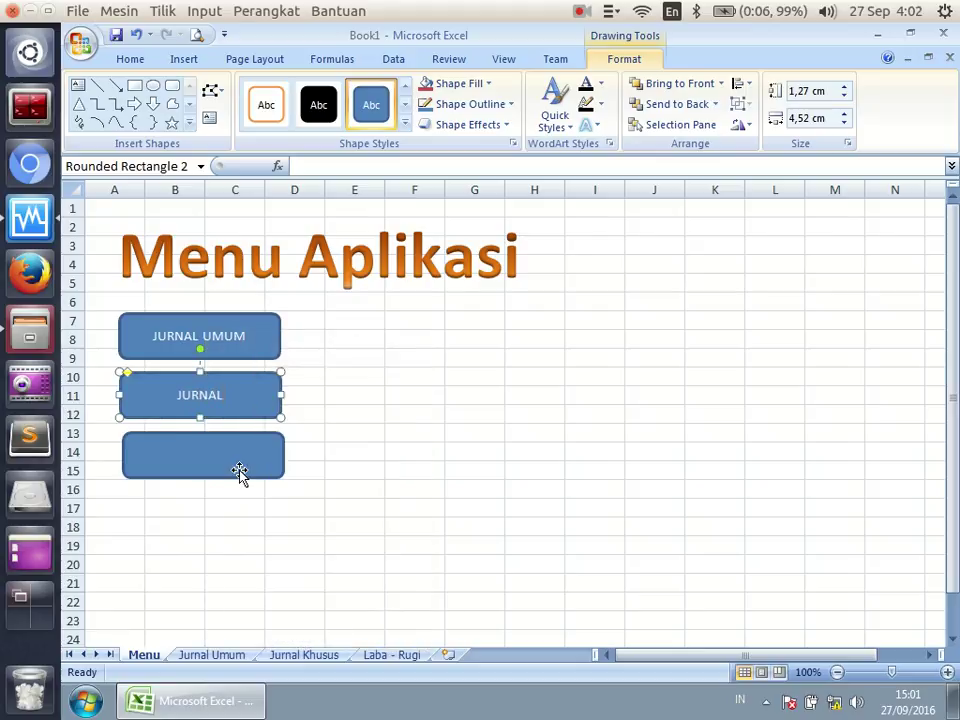
type("U")
key("BackSpace")
type("HUSUS")
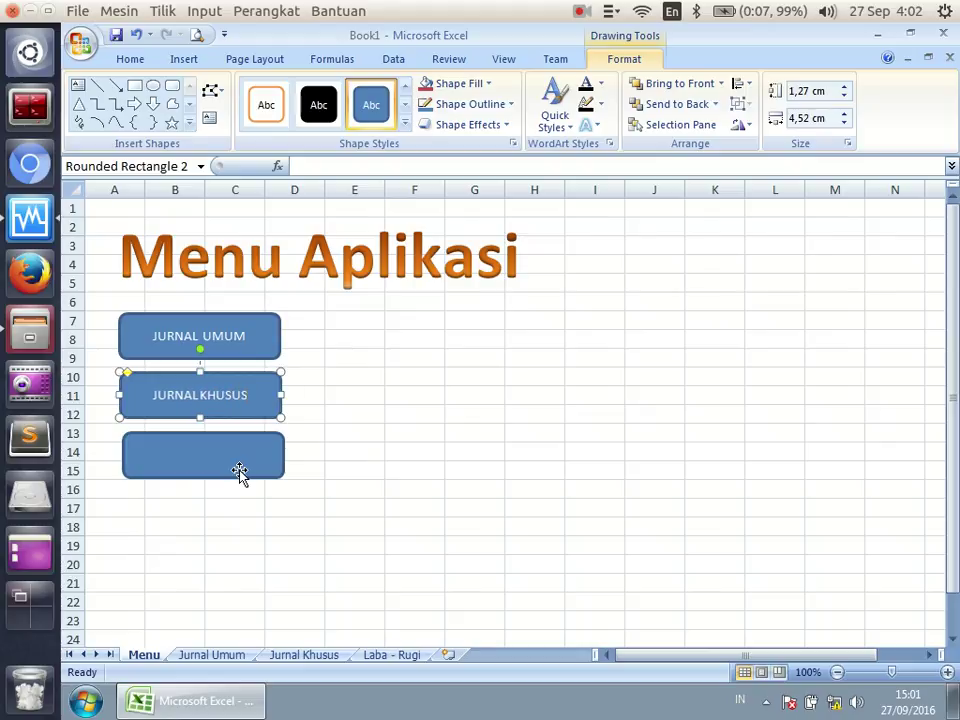
Label the third rectangle LABA - RUGI.
right_click(285, 450)
right_click(233, 459)
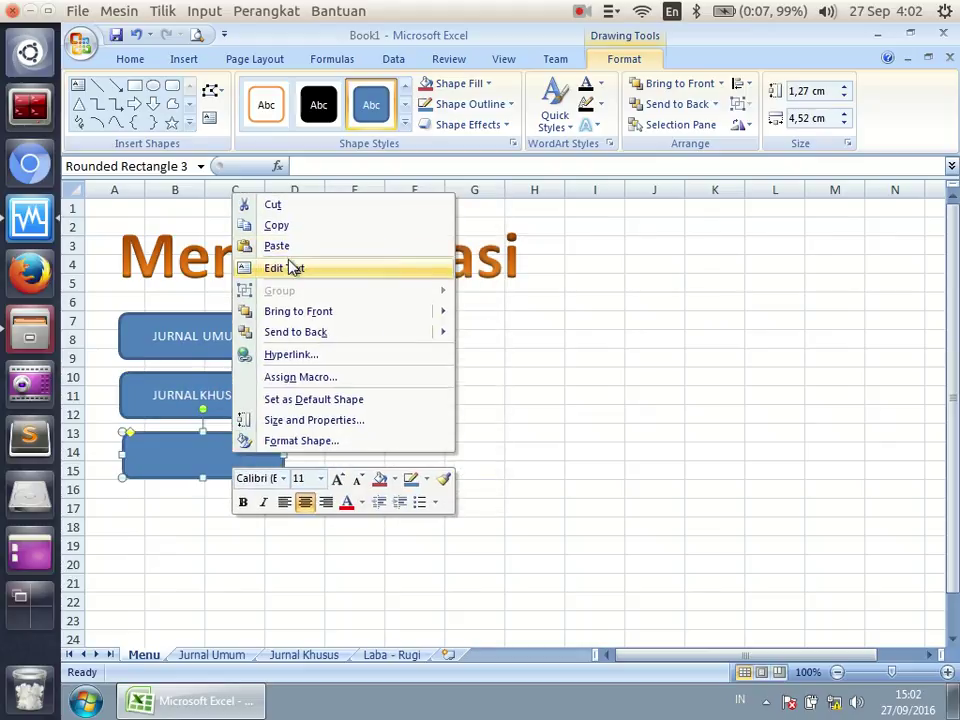
left_click(284, 268)
type("LABA ")
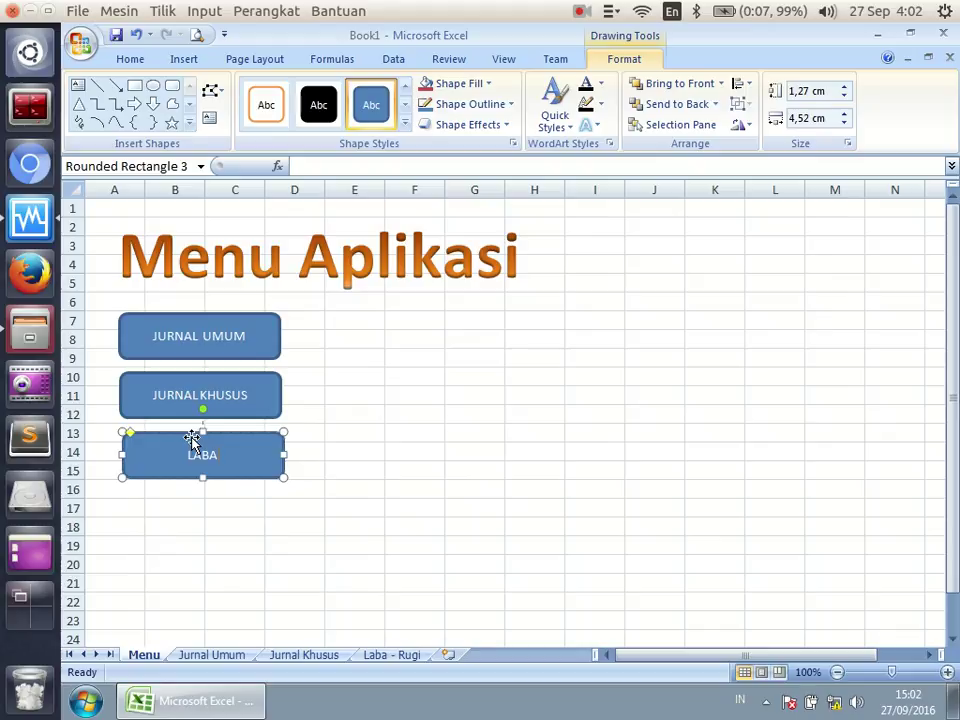
type("- RUGI")
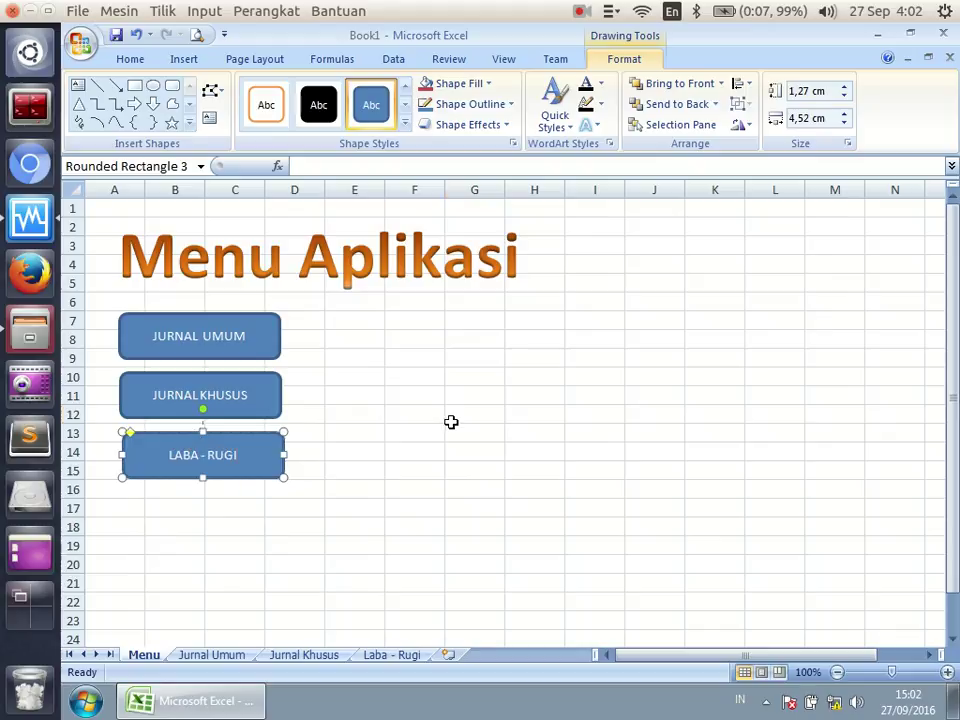
left_click(451, 422)
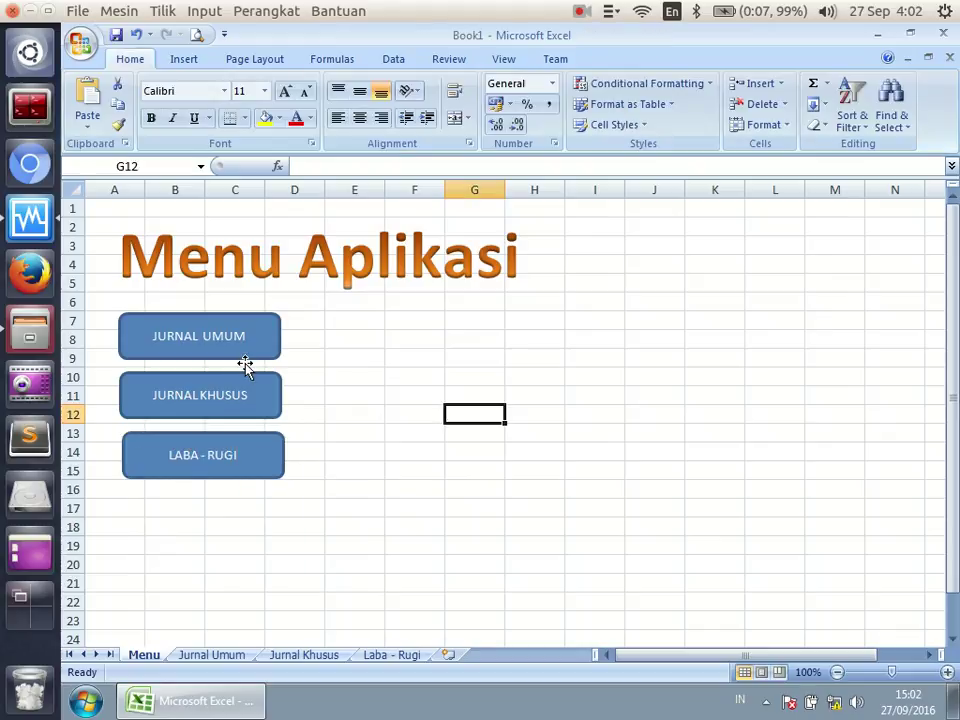
left_click(242, 392)
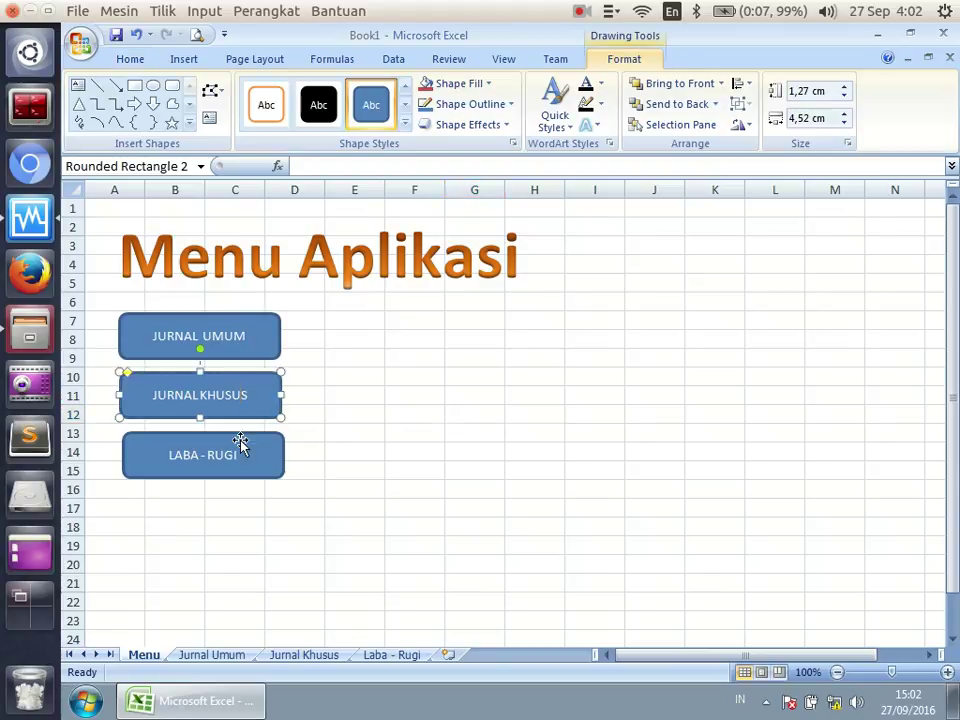
Style the JURNAL UMUM button light orange, JURNAL KHUSUS orange and LABA - RUGI green.
left_click(233, 337)
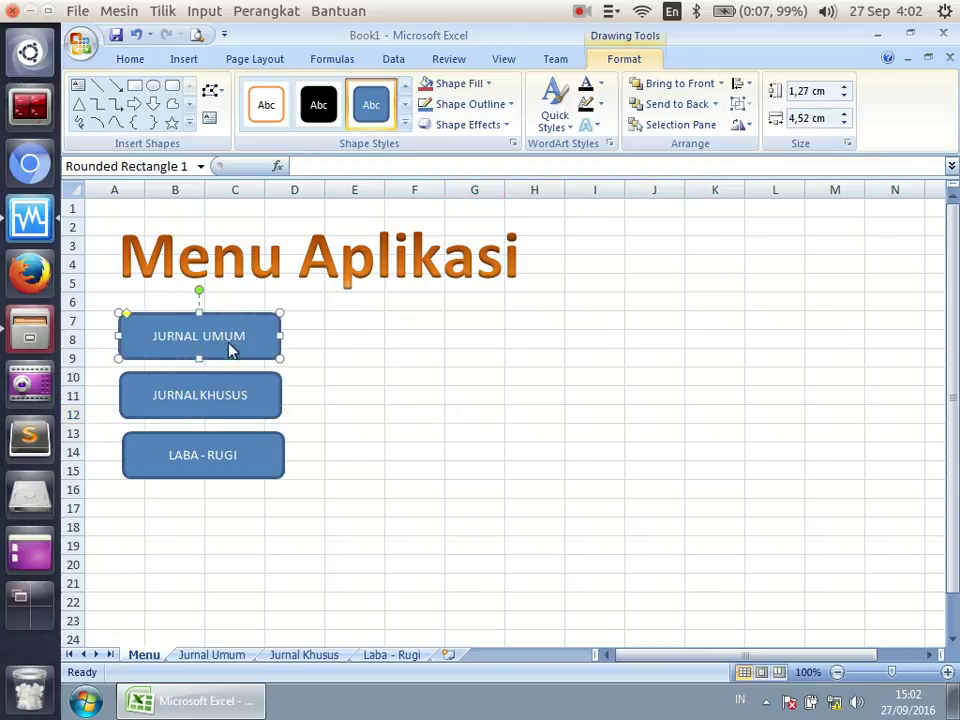
left_click(404, 124)
left_click(581, 262)
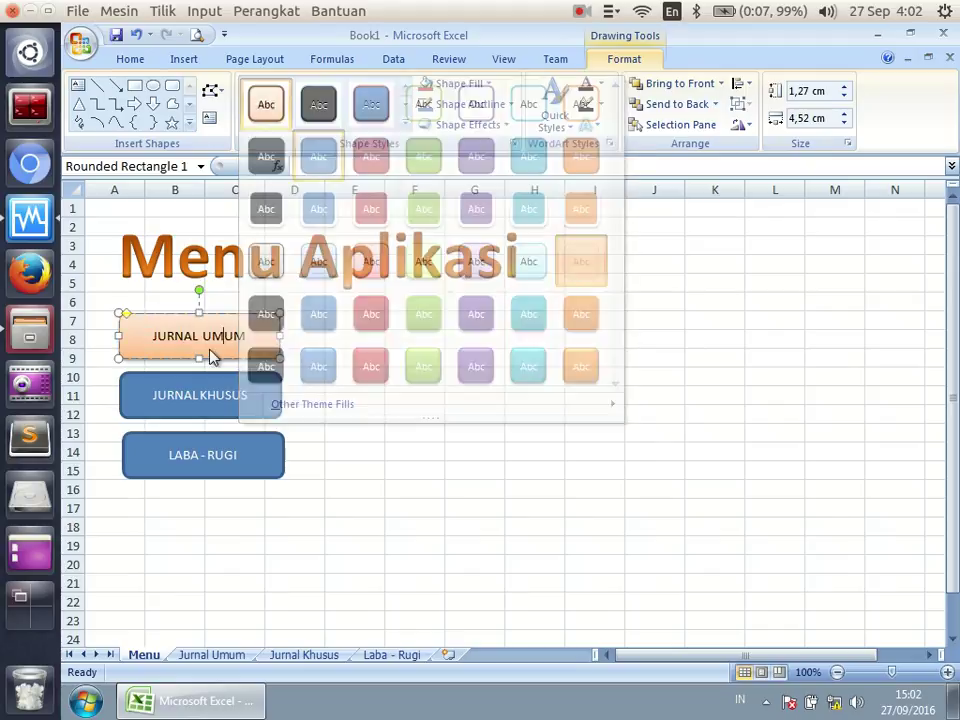
left_click(222, 397)
left_click(404, 124)
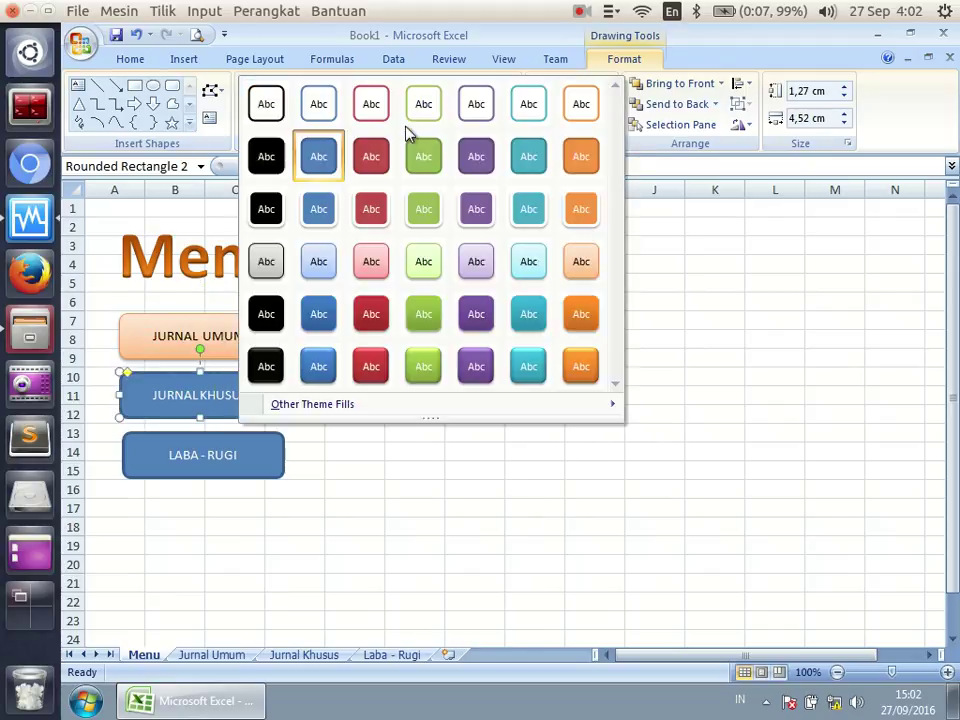
left_click(577, 308)
left_click(259, 456)
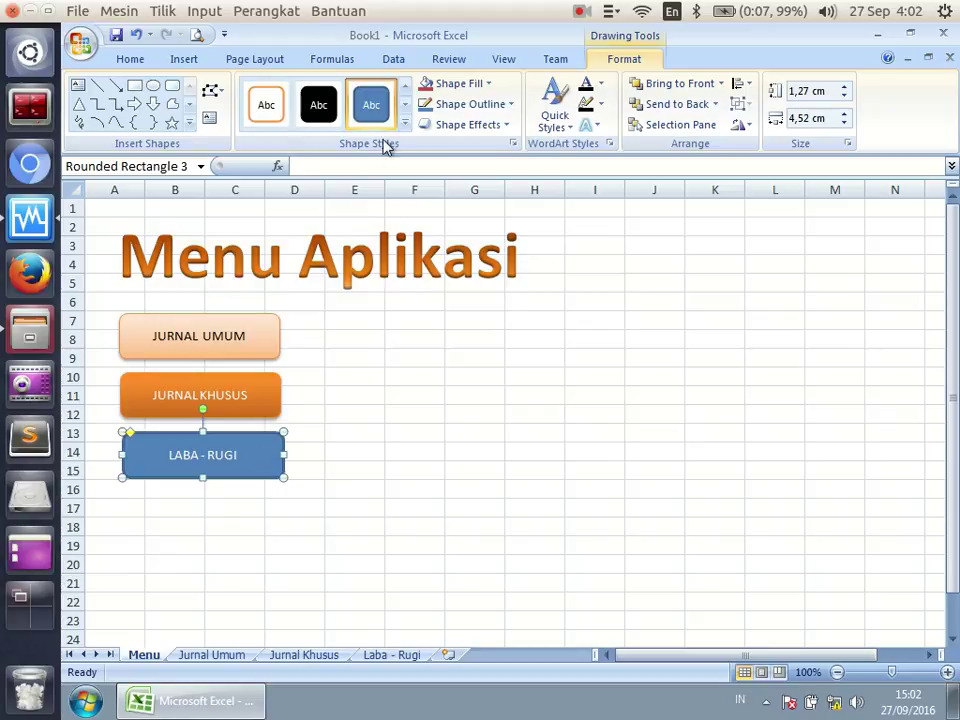
left_click(404, 124)
left_click(424, 316)
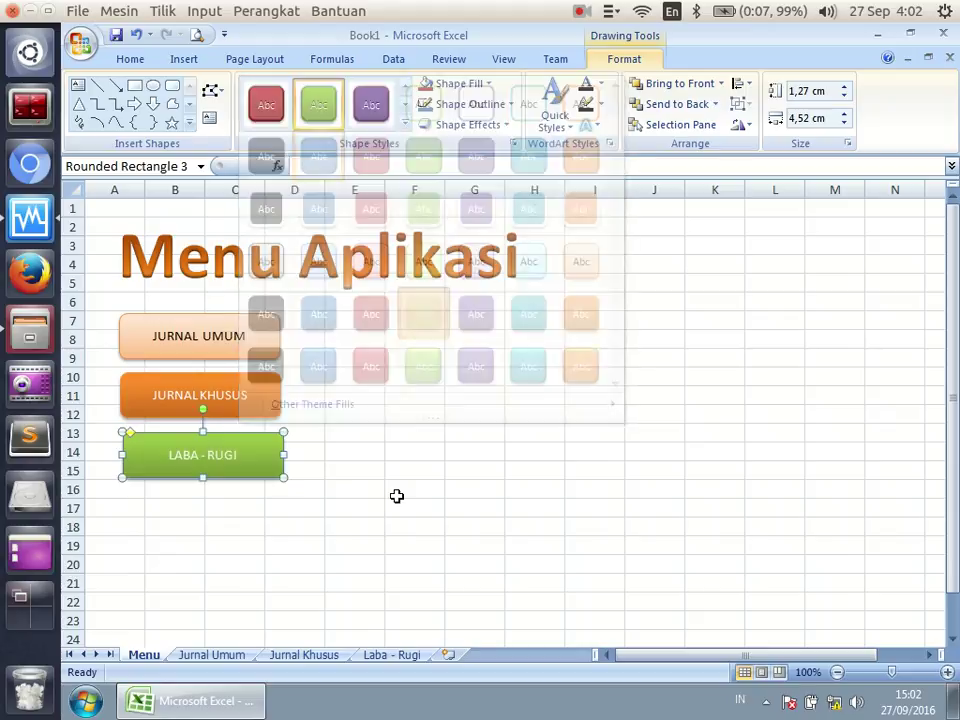
Check the button colours, then move to the Jurnal Umum sheet.
left_click(398, 491)
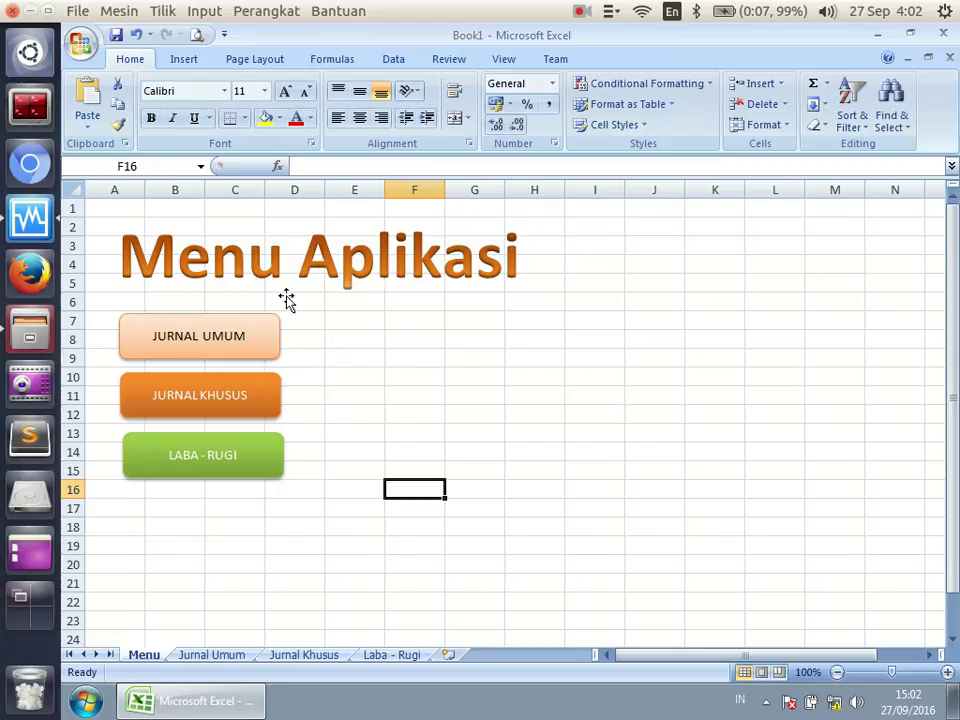
left_click(255, 465)
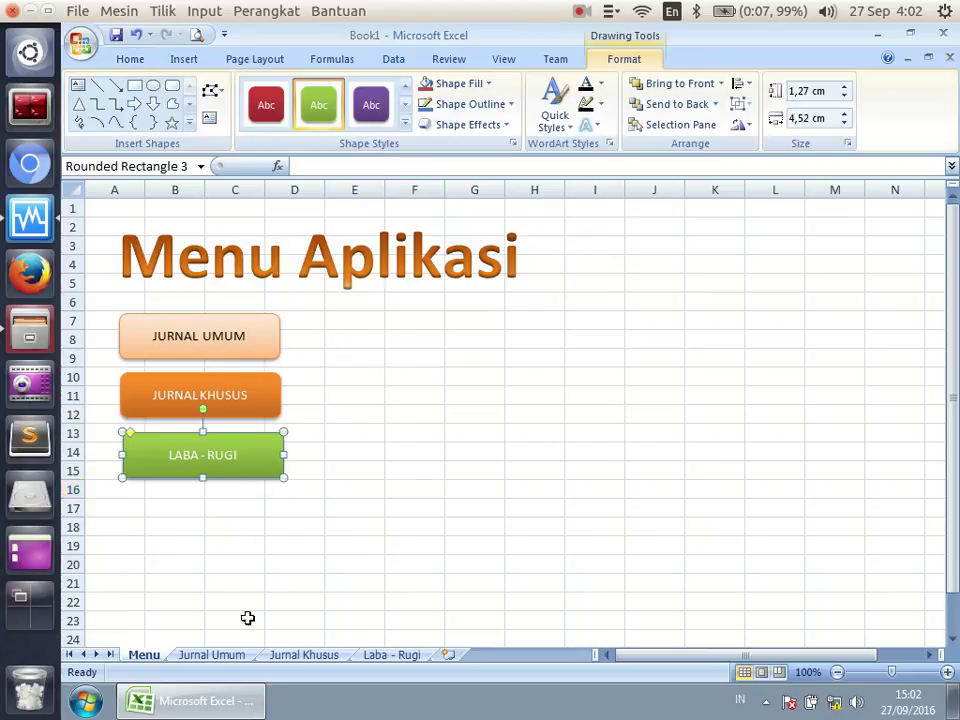
left_click(223, 660)
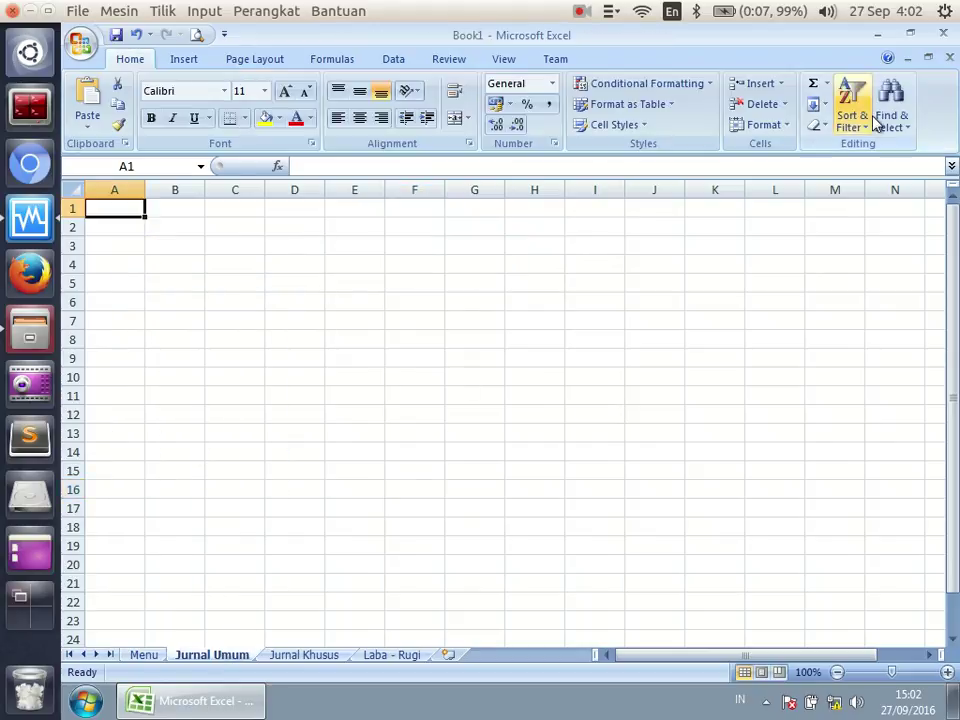
Insert blue WordArt reading 'JURNAL UMUM' and move it to the top-left of the sheet.
left_click(200, 62)
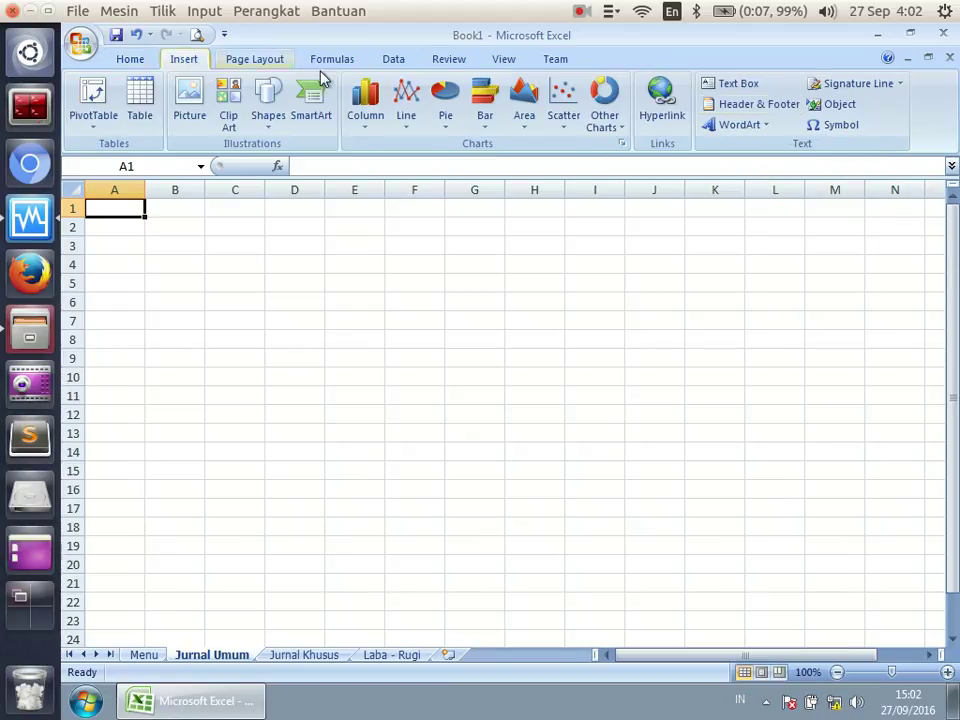
left_click(755, 127)
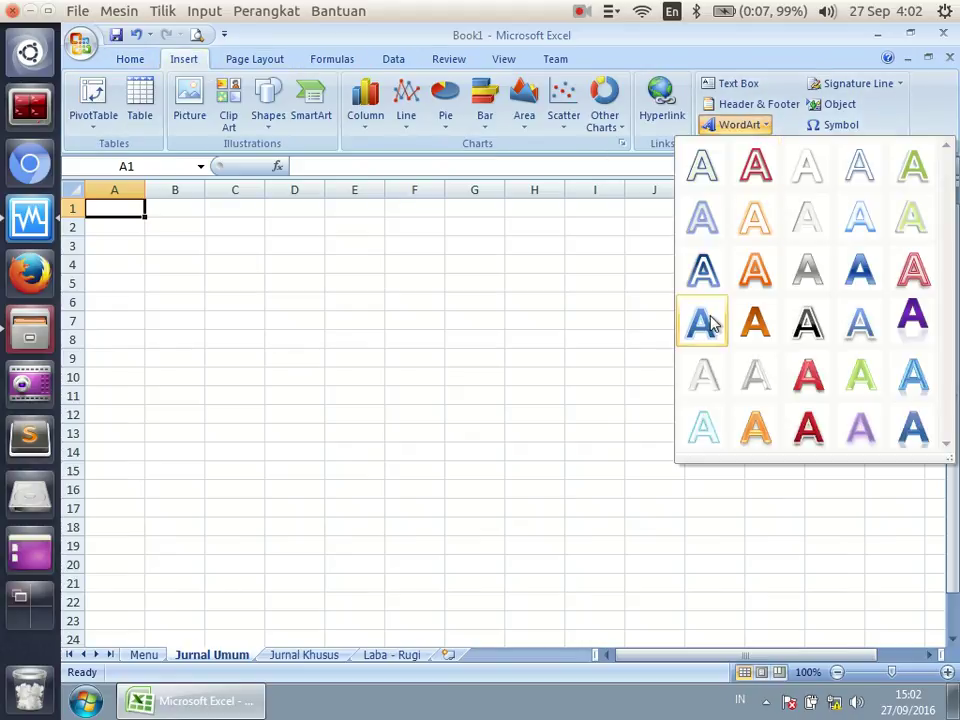
left_click(701, 318)
type("JUR")
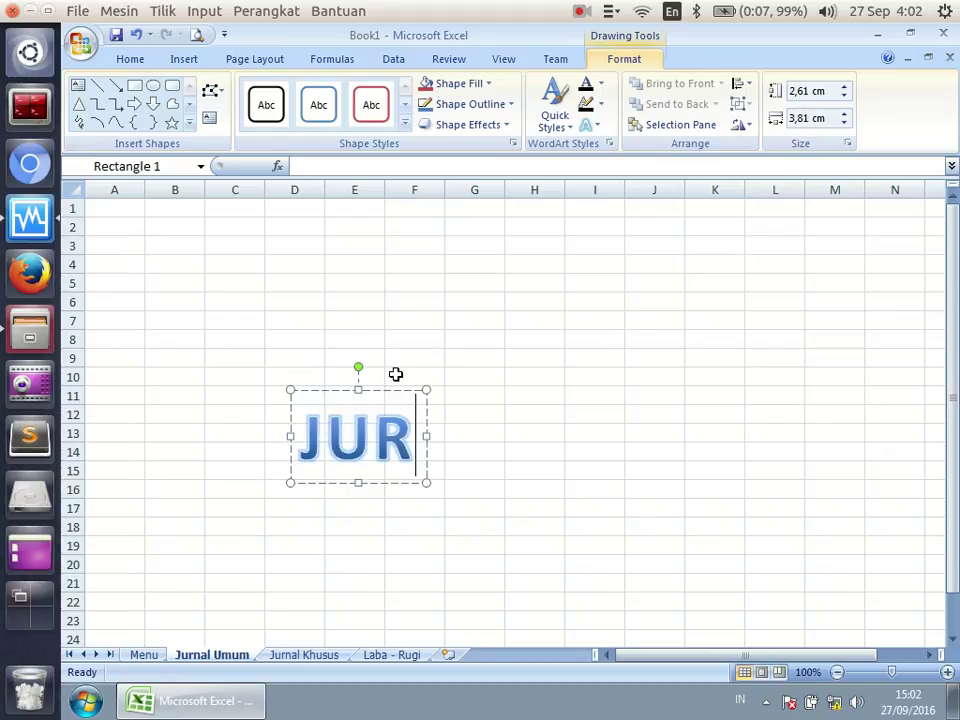
type("NAL UMUM")
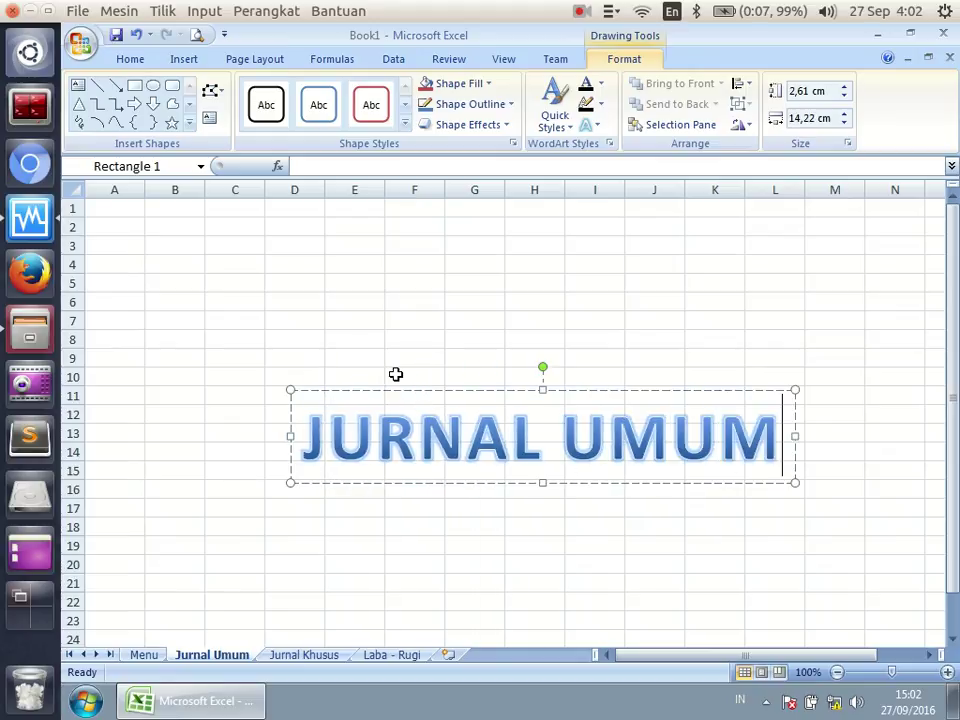
left_click(418, 520)
left_click(461, 465)
mouse_move(465, 472)
left_mouse_down()
mouse_move(328, 320)
mouse_move(276, 310)
left_mouse_up()
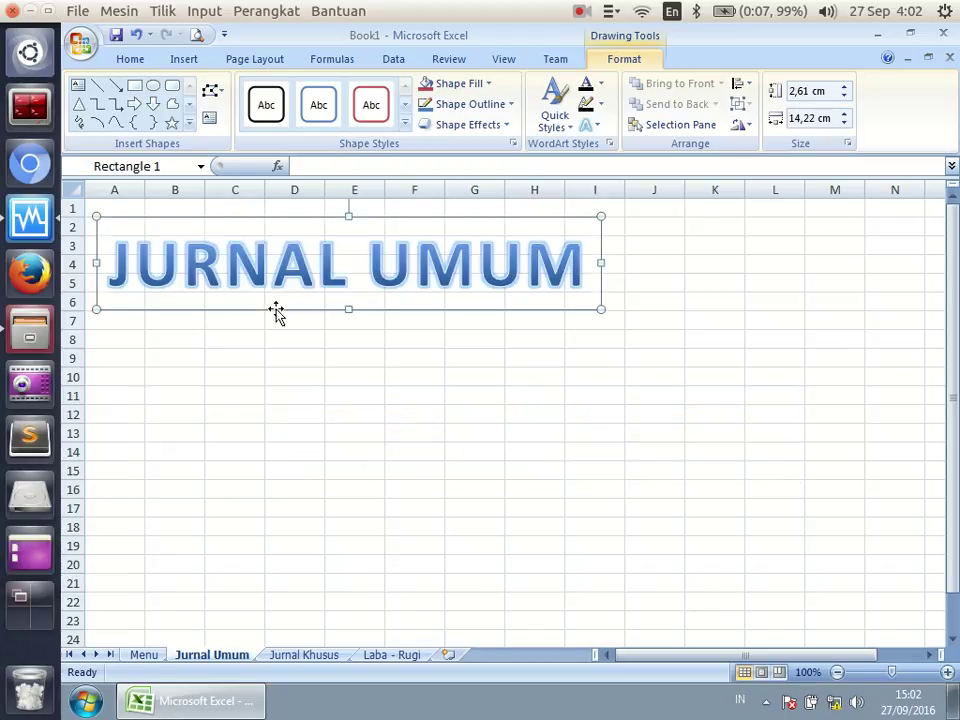
Draw a block arrow right of the title, flipped to point left, in columns K–L.
left_click(134, 104)
left_click_drag(811, 242, 690, 290)
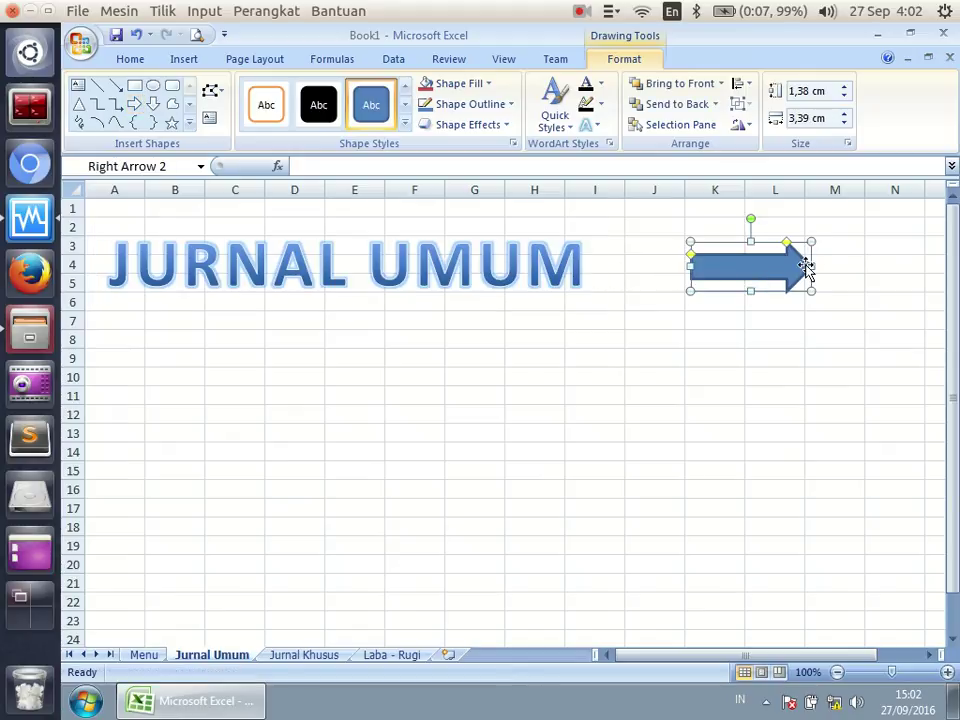
left_click_drag(811, 266, 604, 266)
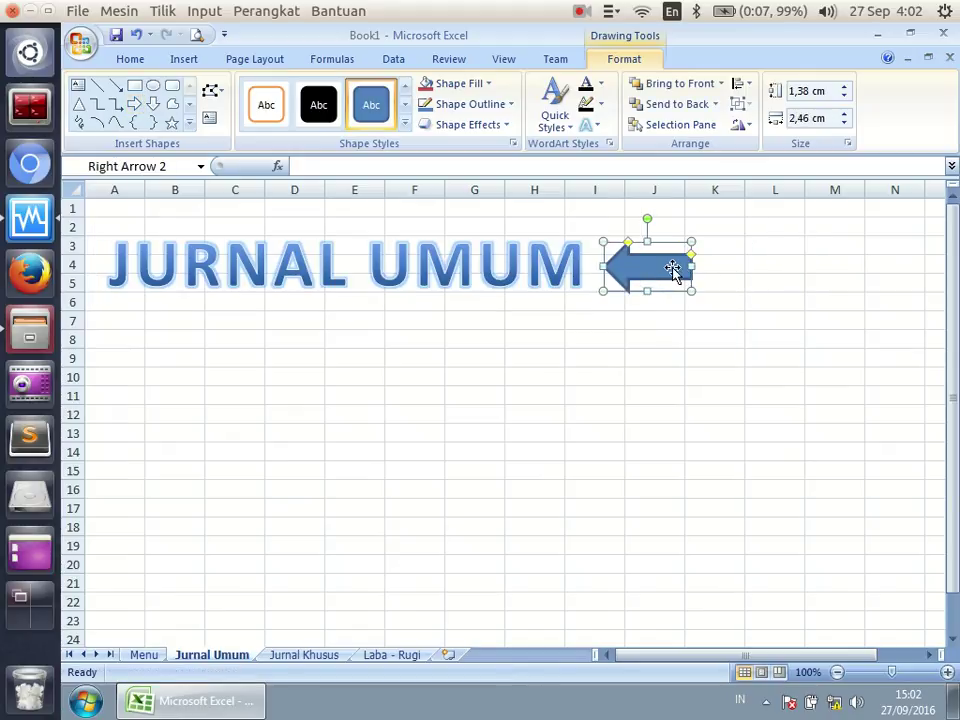
left_click_drag(672, 268, 803, 256)
key("Escape")
left_click(723, 261)
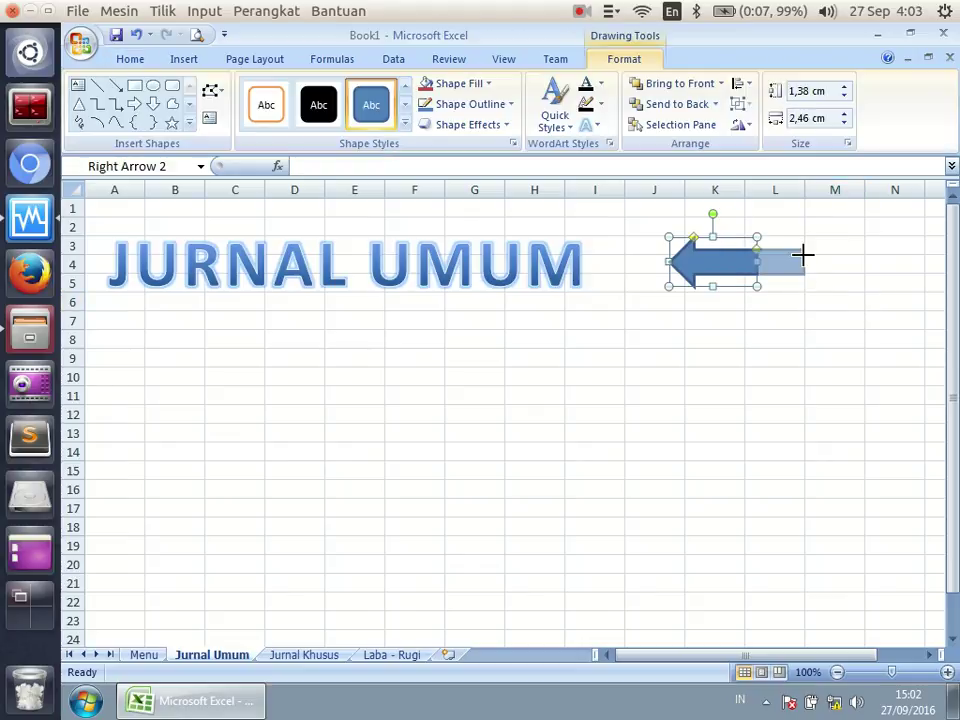
Make the arrow green and label it 'Kembali'.
left_click(405, 122)
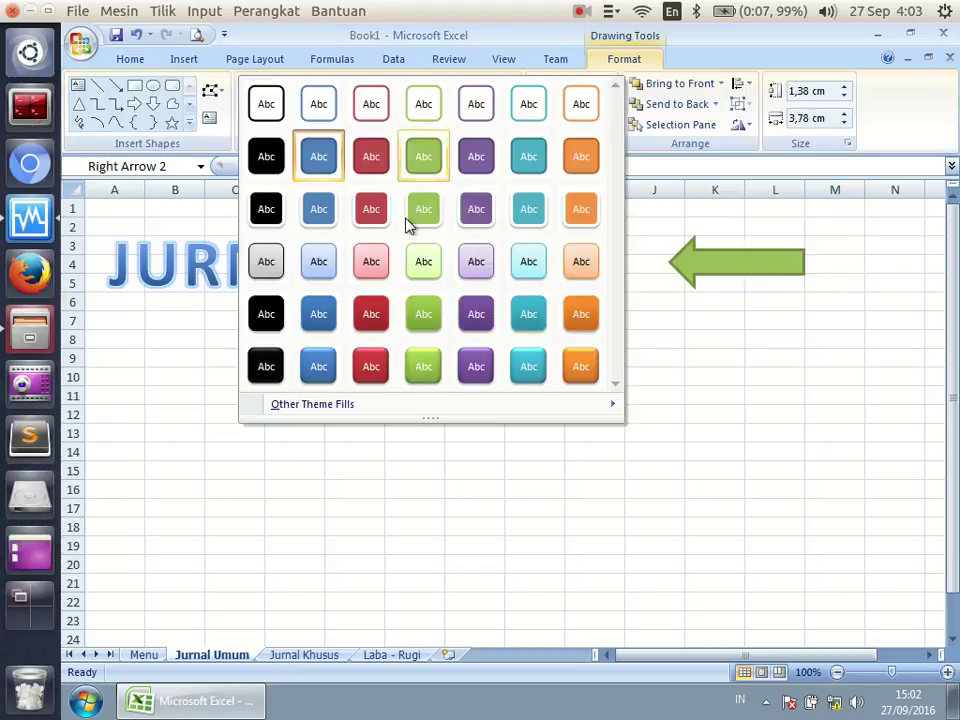
left_click(423, 314)
right_click(710, 262)
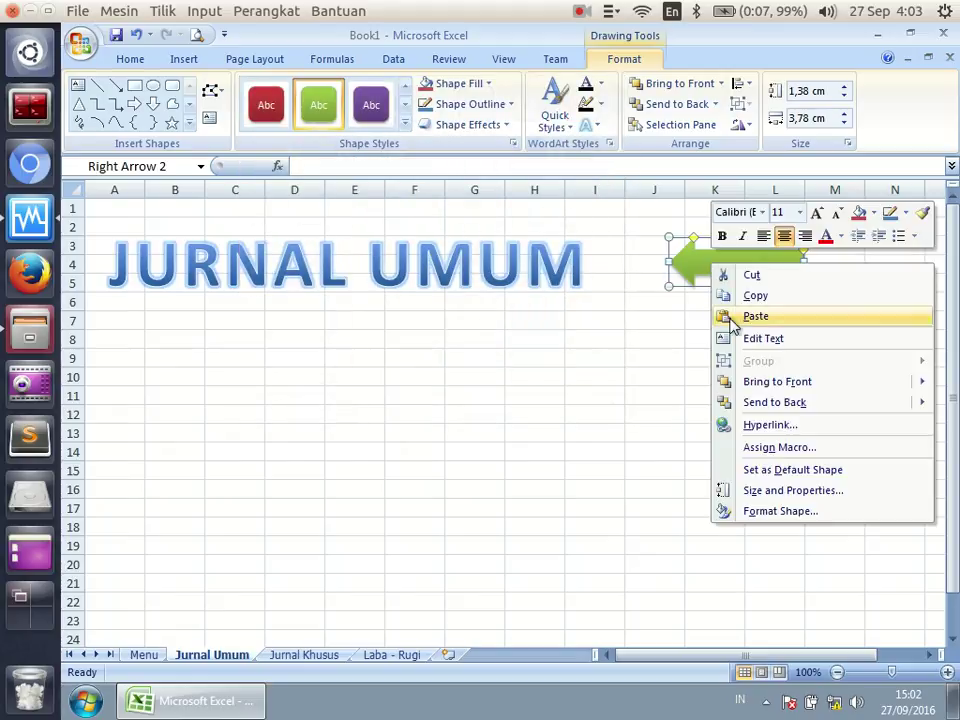
left_click(541, 352)
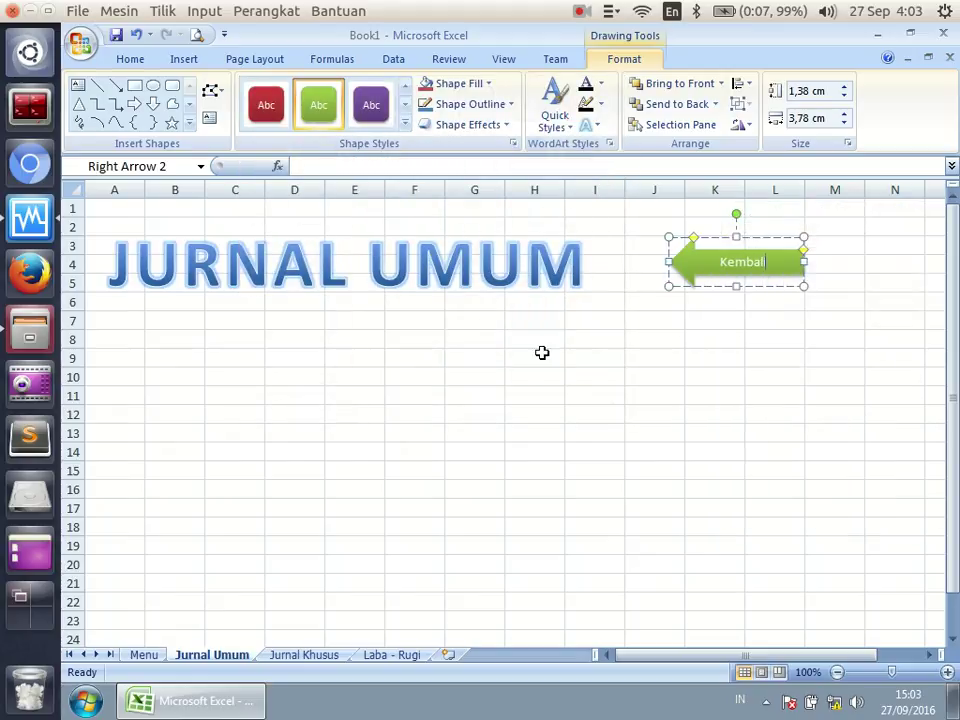
left_click(667, 399)
left_click(733, 279)
left_click(710, 318)
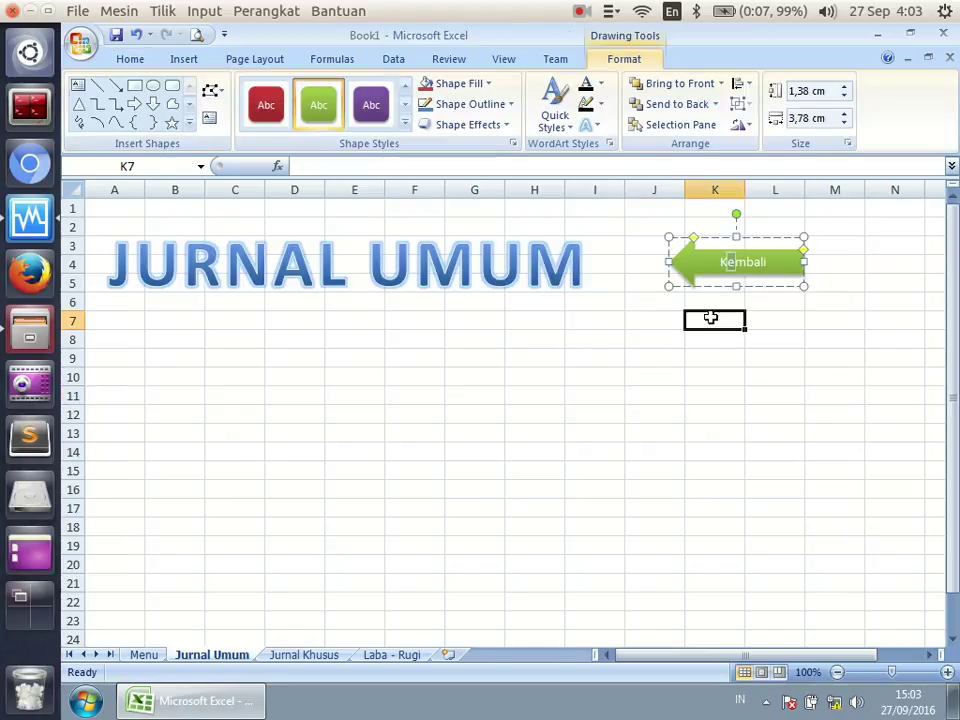
Move the Kembali arrow closer to the title, then copy the title and arrow.
left_click_drag(680, 261, 654, 261)
left_click(148, 377)
left_click(326, 257)
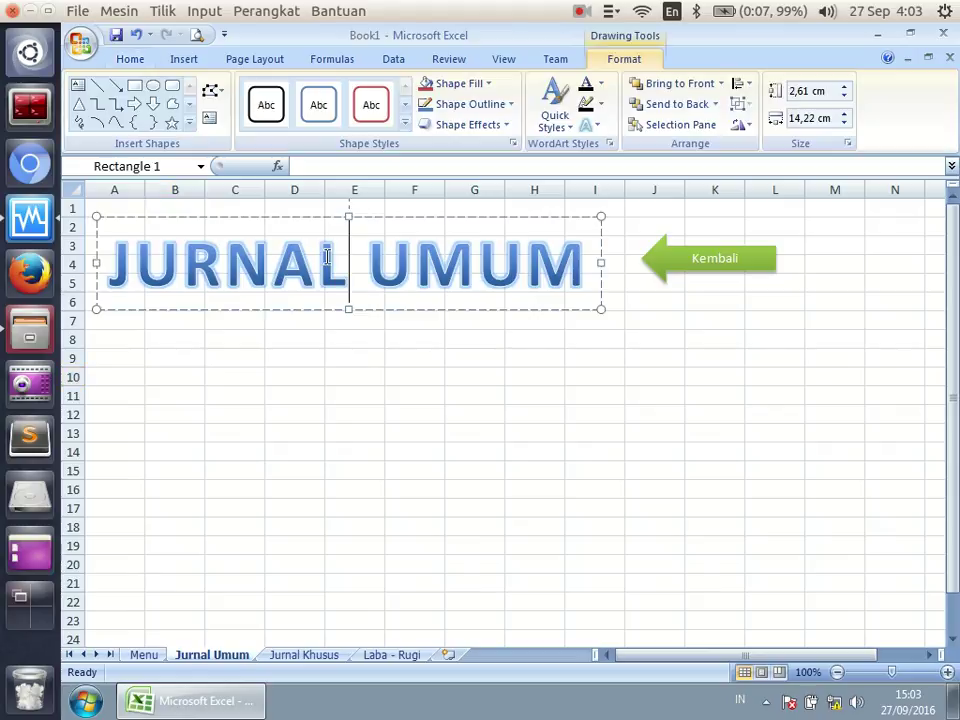
left_click(383, 309)
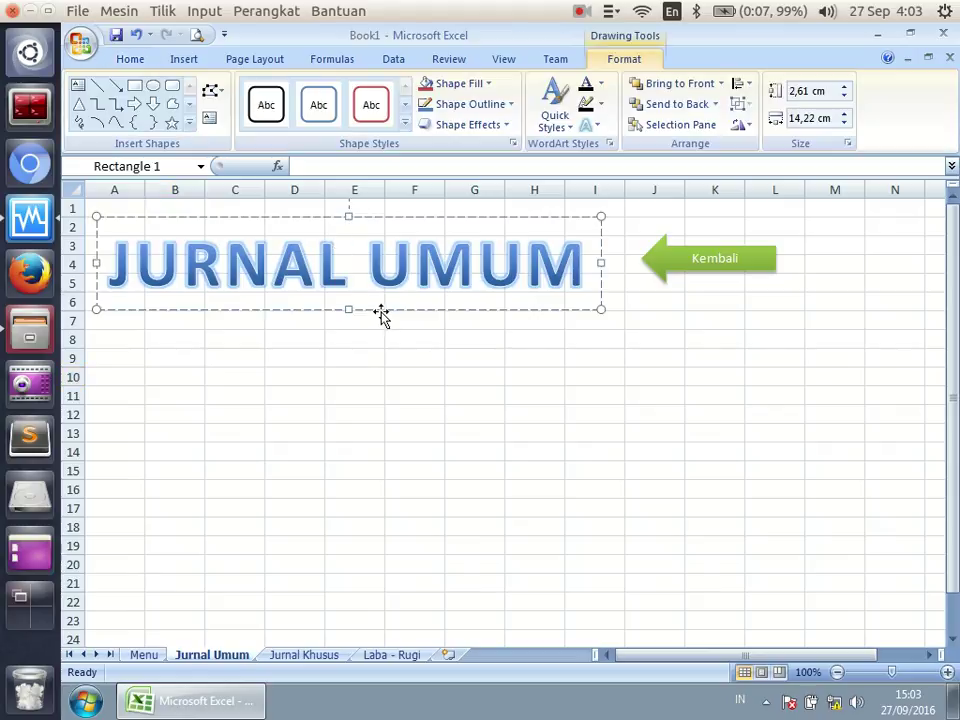
left_click(735, 262, "shift")
key("ctrl+c")
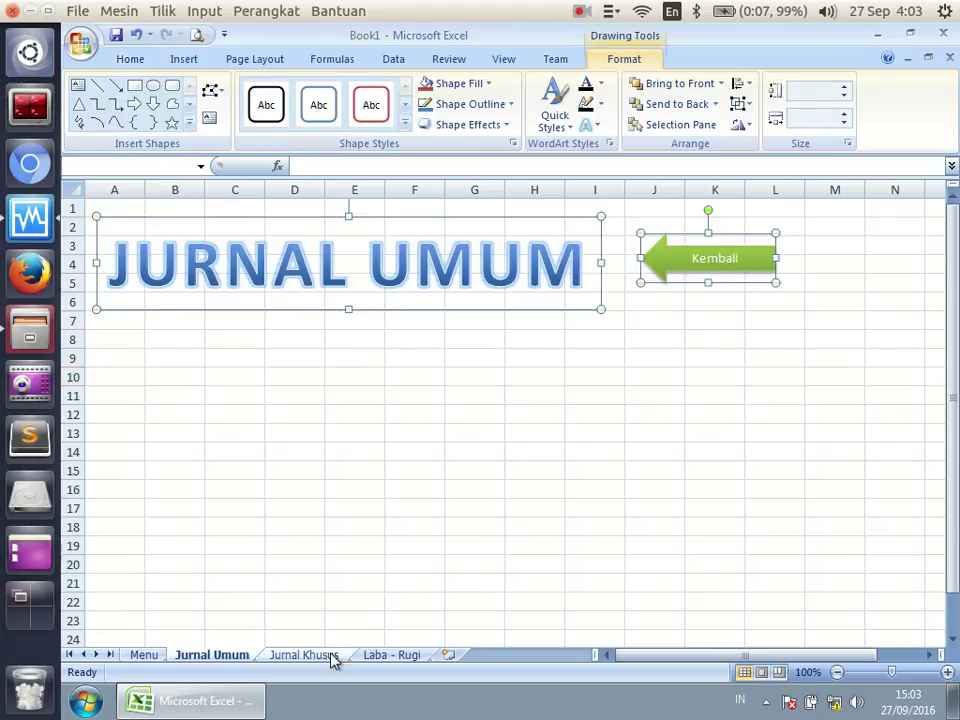
Paste the title and arrow at the top-left of the Jurnal Khusus sheet.
left_click(330, 656)
left_click(351, 339)
key("ctrl+v")
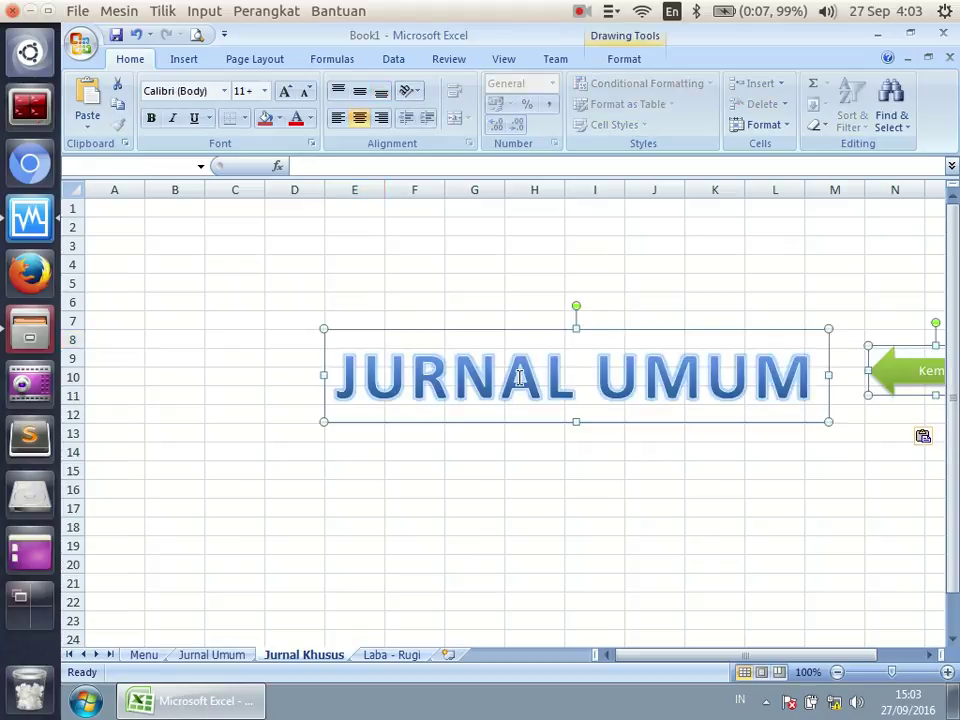
left_click_drag(534, 329, 321, 219)
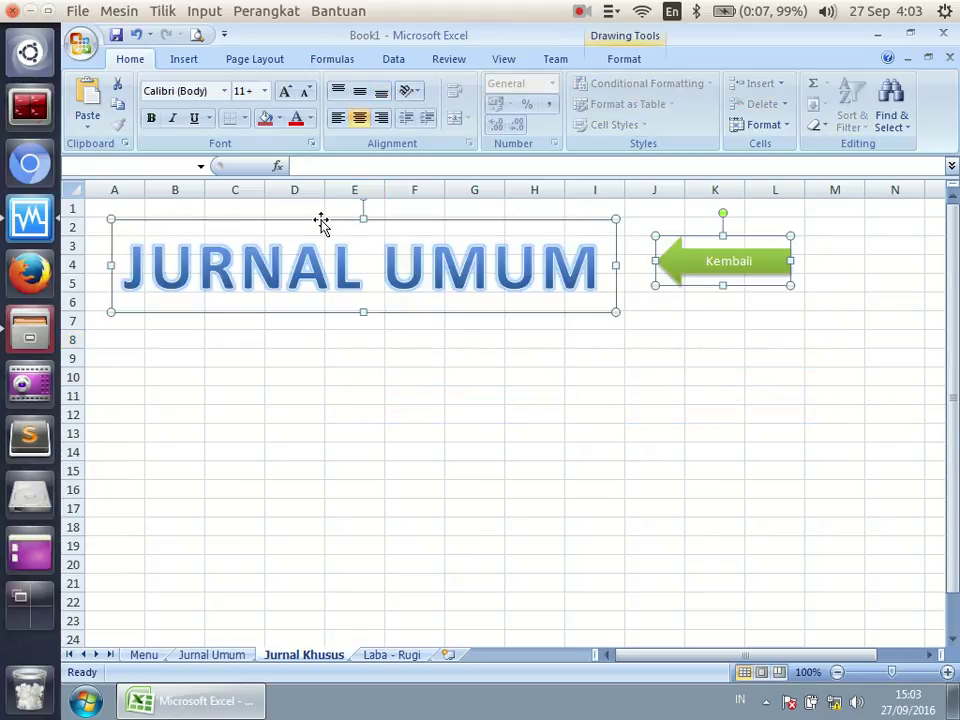
Change the pasted title text to 'JURNAL KHUSUS'.
left_click(332, 240)
left_click(289, 268)
double_click(493, 268)
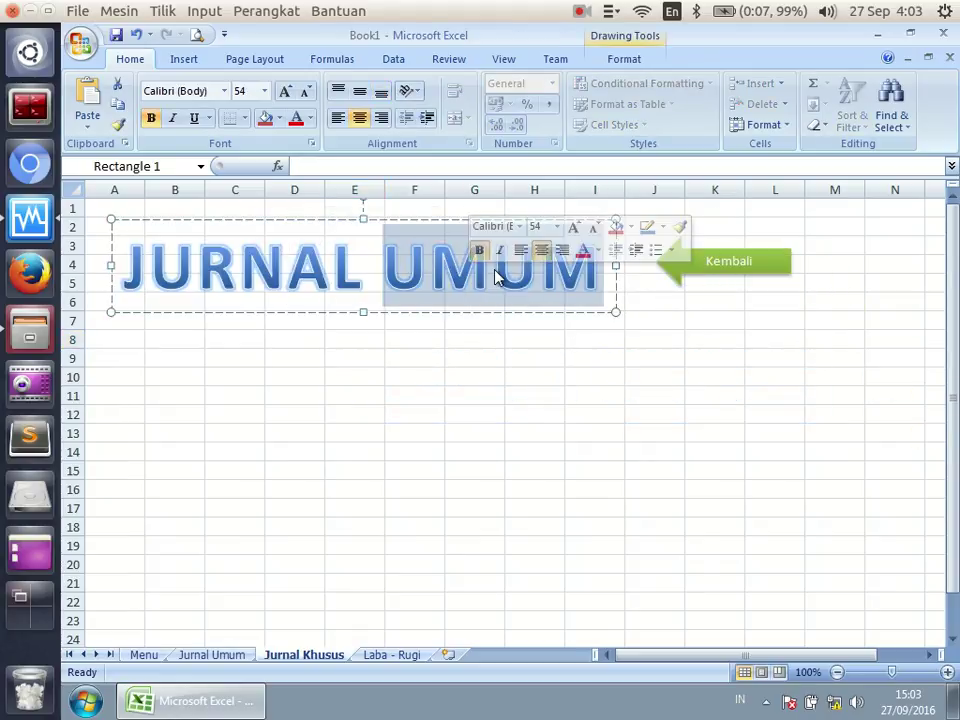
type("Kh")
key("BackSpace")
type("H")
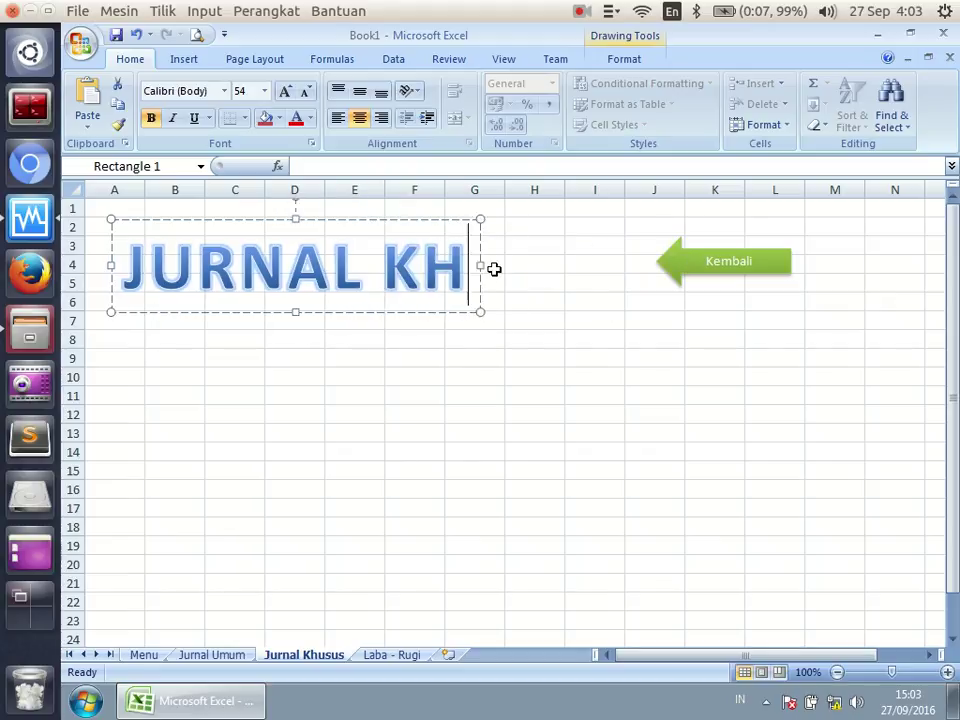
type("USUS")
left_click(601, 447)
left_click(508, 288)
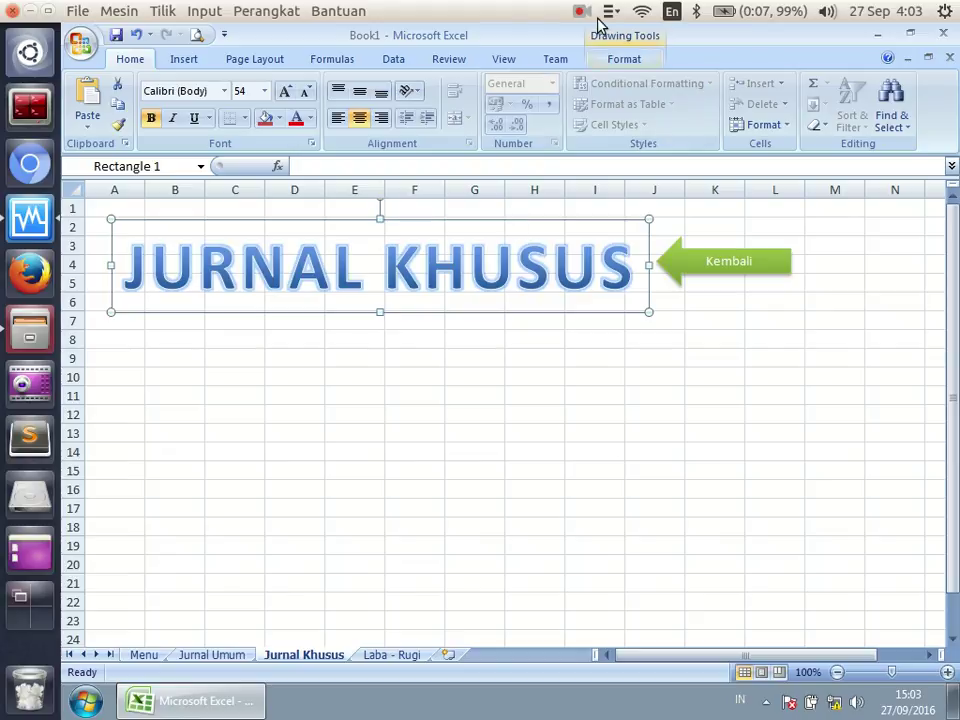
Browse the title's shape styles without applying one, then go to the Laba - Rugi sheet.
left_click(606, 46)
left_click(405, 122)
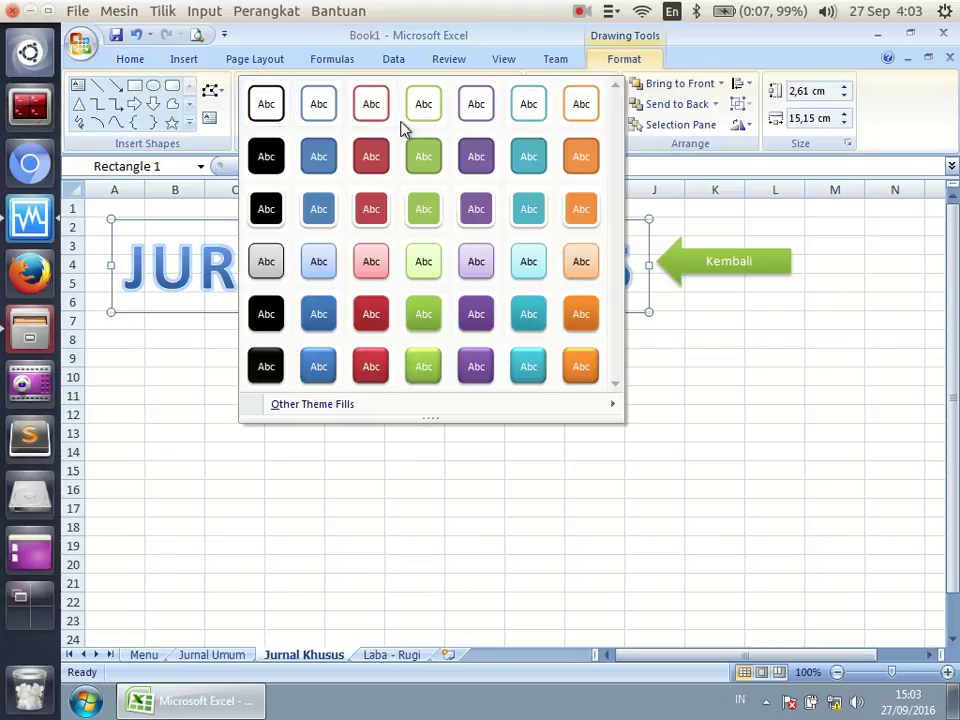
left_click(583, 403)
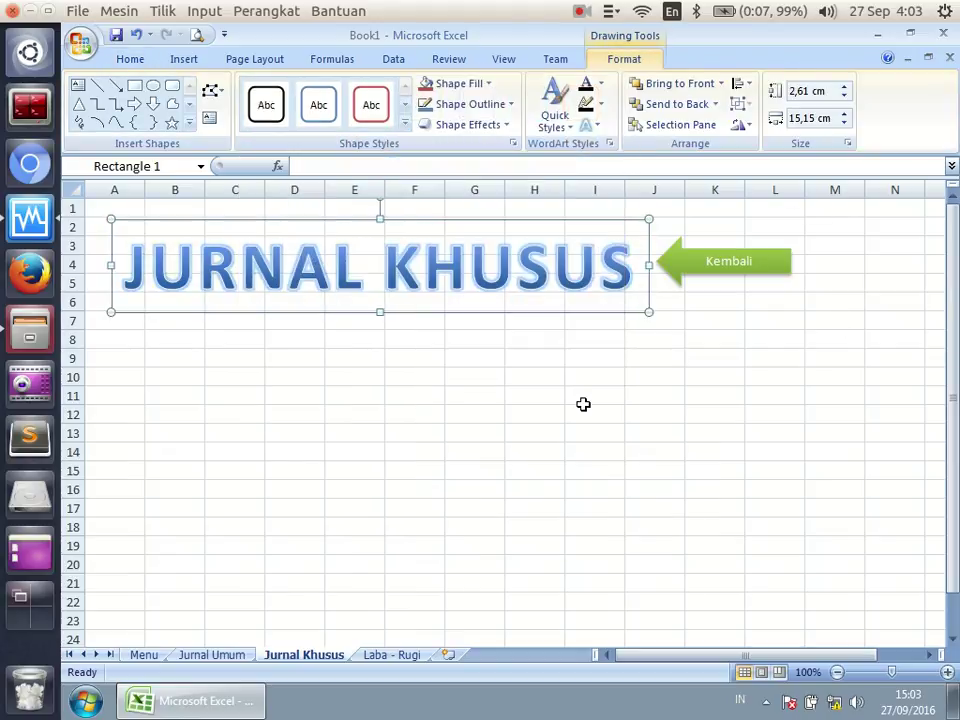
left_click(583, 403)
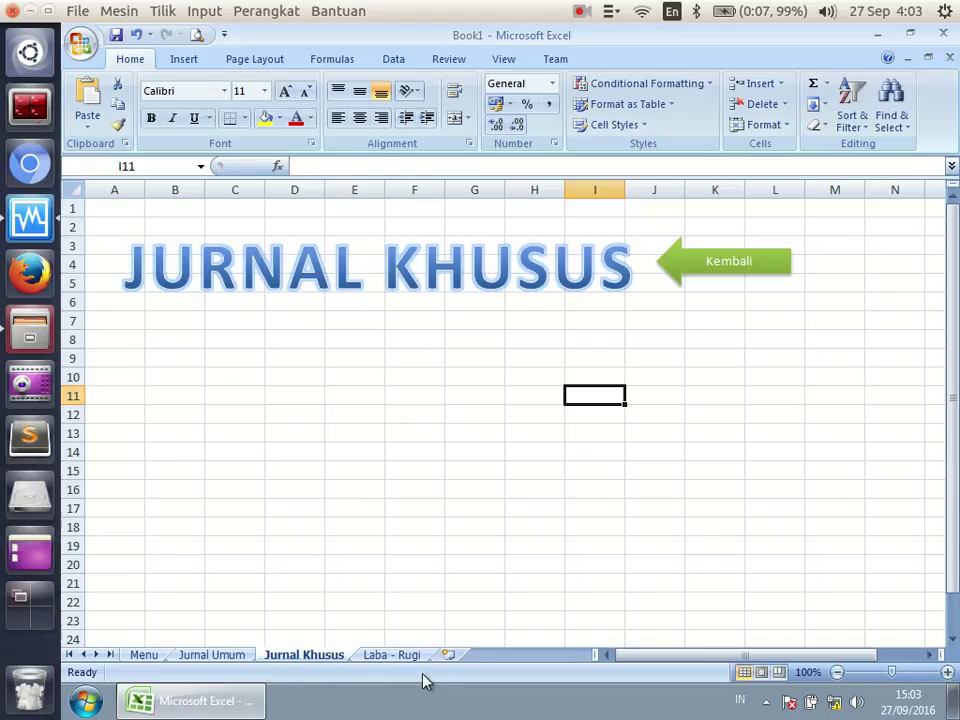
left_click(392, 654)
Paste the title and arrow at rows 2–7 and change the title to 'LABA - RUGI'.
left_click(369, 376)
key("ctrl+v")
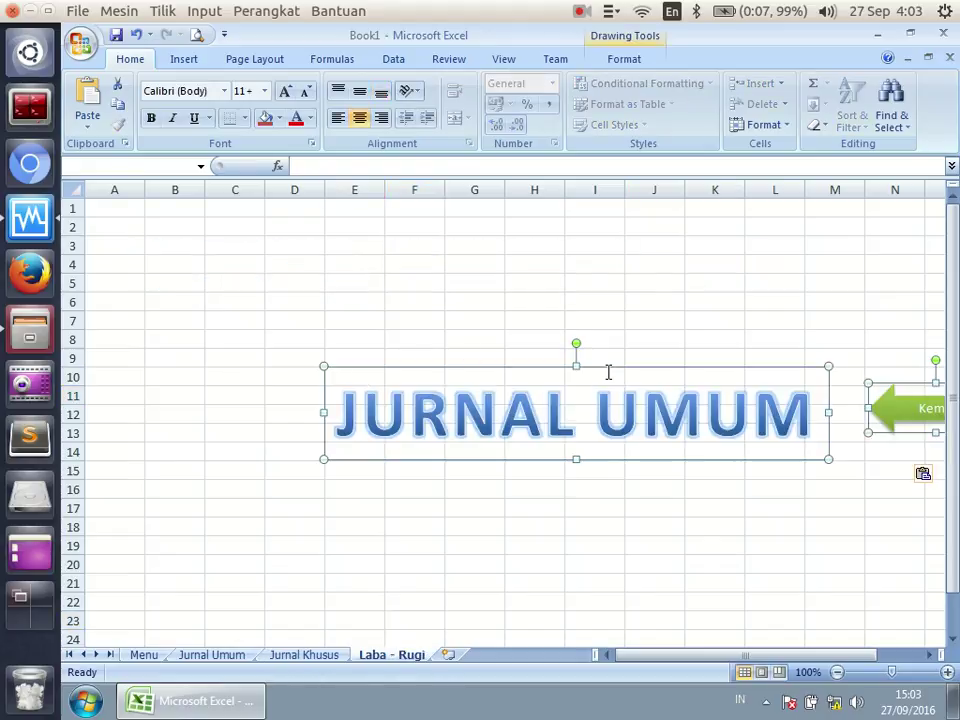
mouse_move(609, 367)
left_mouse_down()
mouse_move(398, 216)
mouse_move(398, 226)
left_mouse_up()
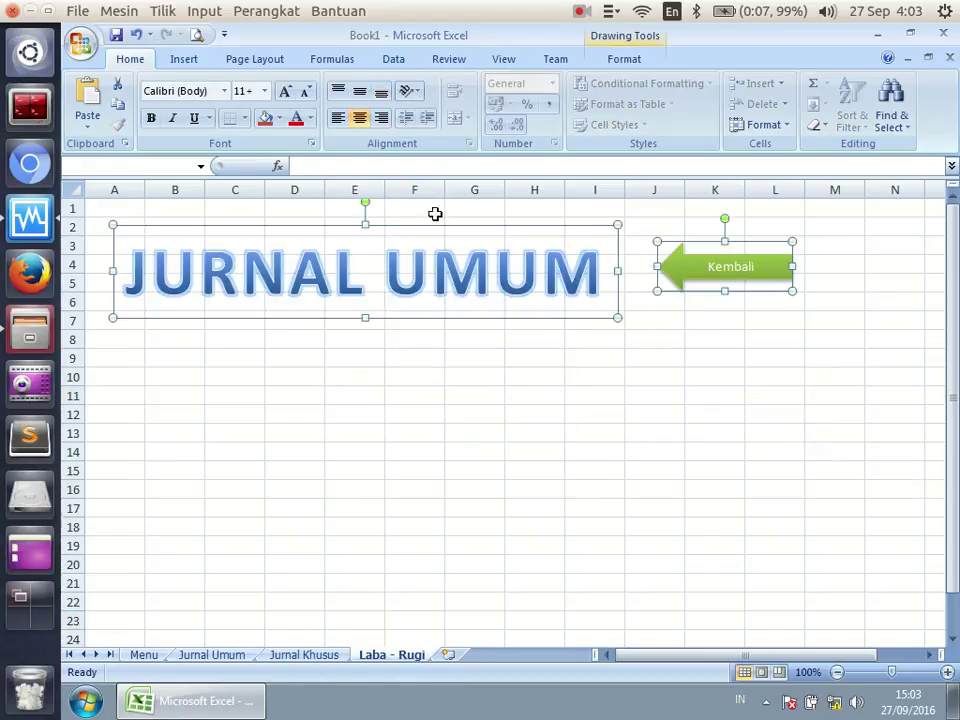
left_click(435, 262)
double_click(435, 262)
key("BackSpace")
key("BackSpace")
key("BackSpace")
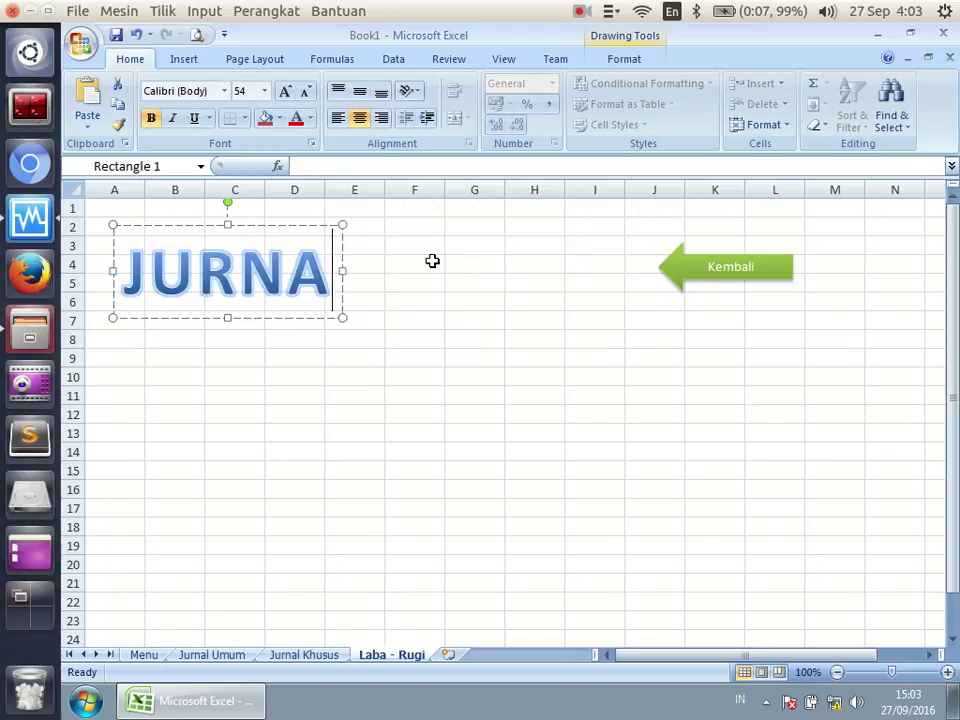
key("BackSpace")
key("BackSpace")
key("BackSpace")
key("BackSpace")
type("LABA - RUGI")
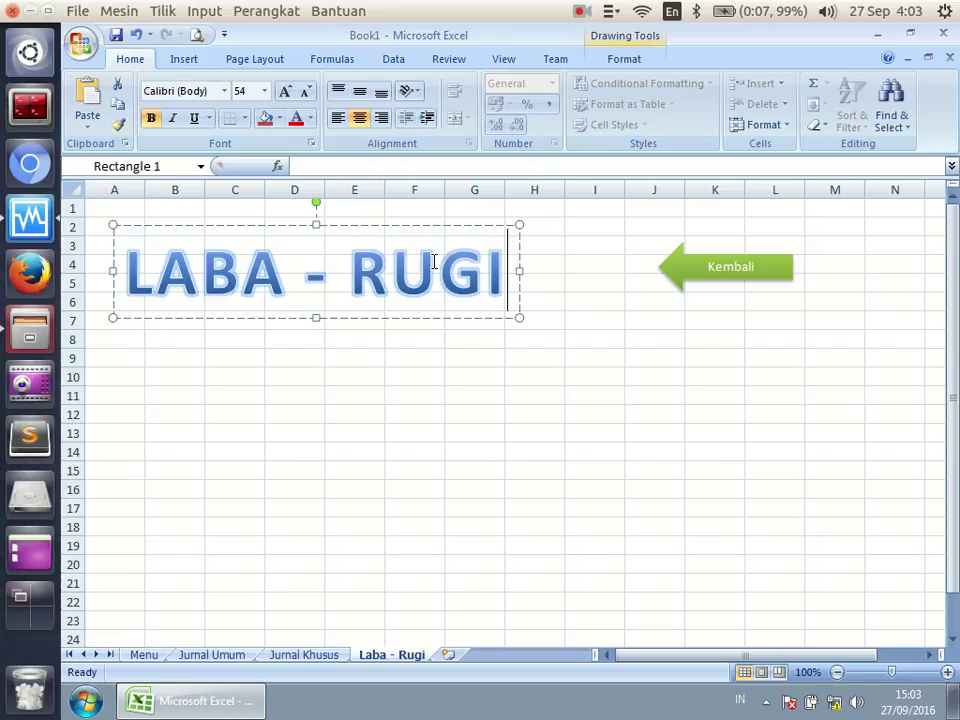
key("Escape")
Move the Kembali arrow left, closer to the title.
left_click(728, 285)
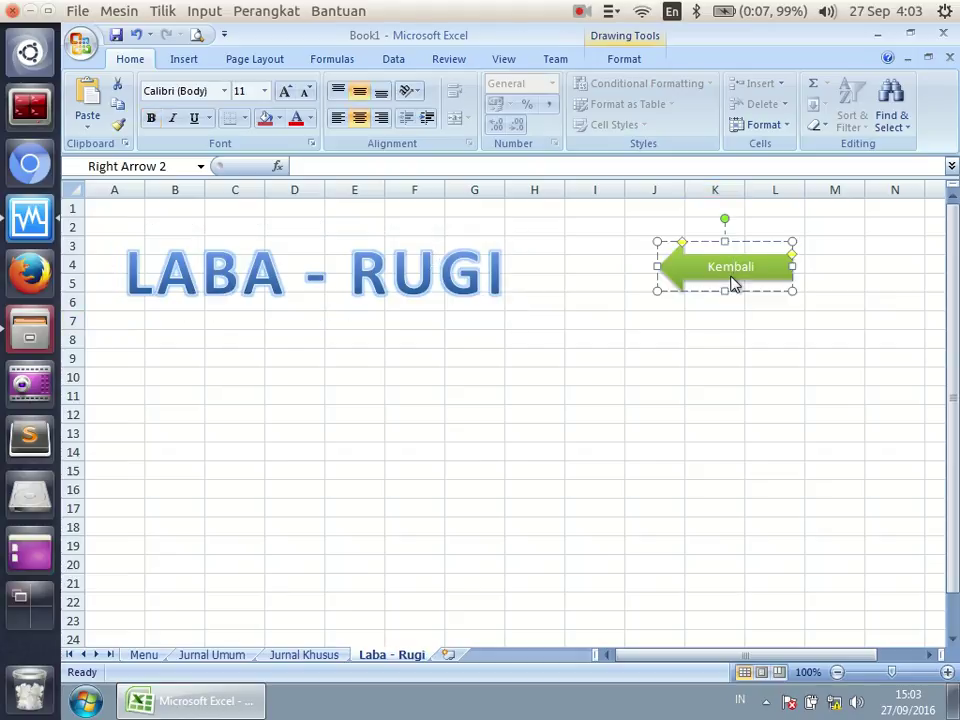
left_click_drag(730, 279, 652, 279)
left_click(641, 401)
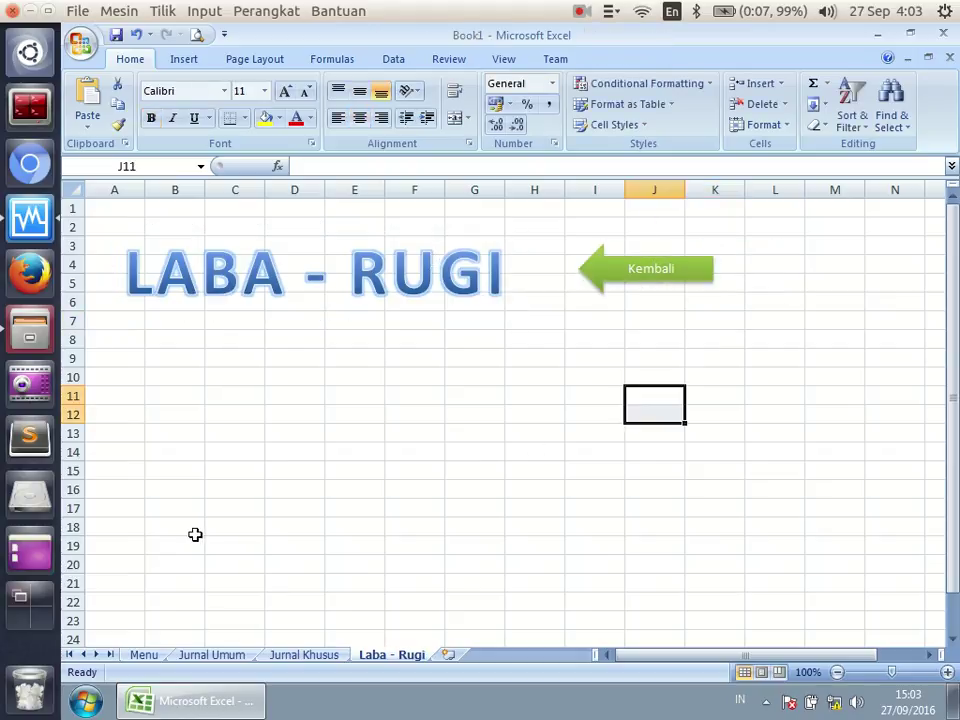
On the Menu sheet, hyperlink the JURNAL UMUM button to the Jurnal Umum sheet.
left_click(140, 655)
left_click(257, 335)
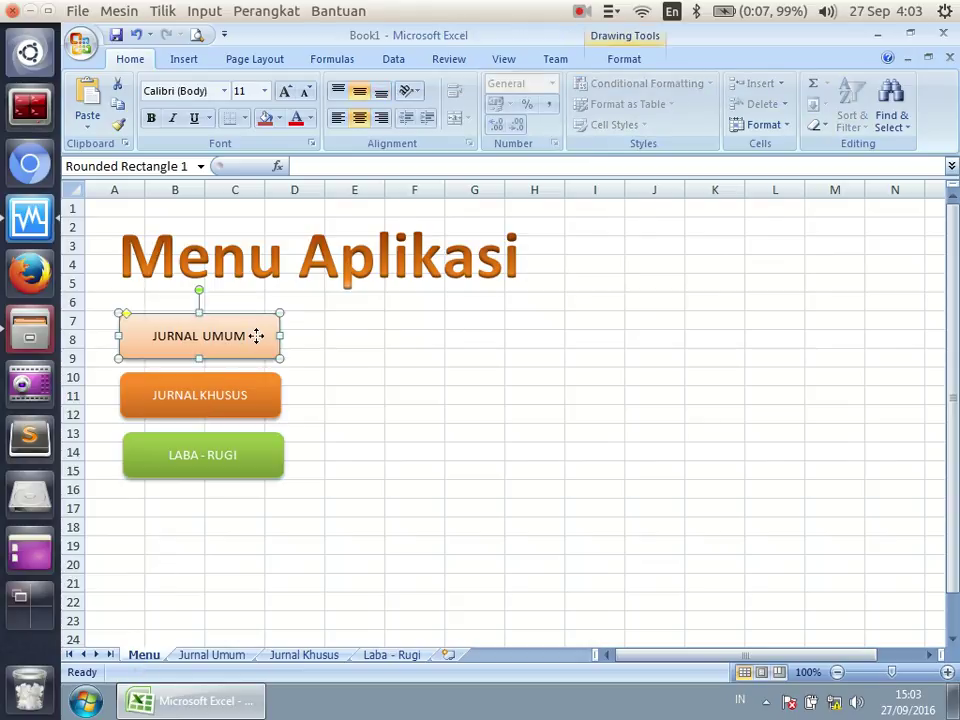
right_click(257, 337)
left_click(308, 499)
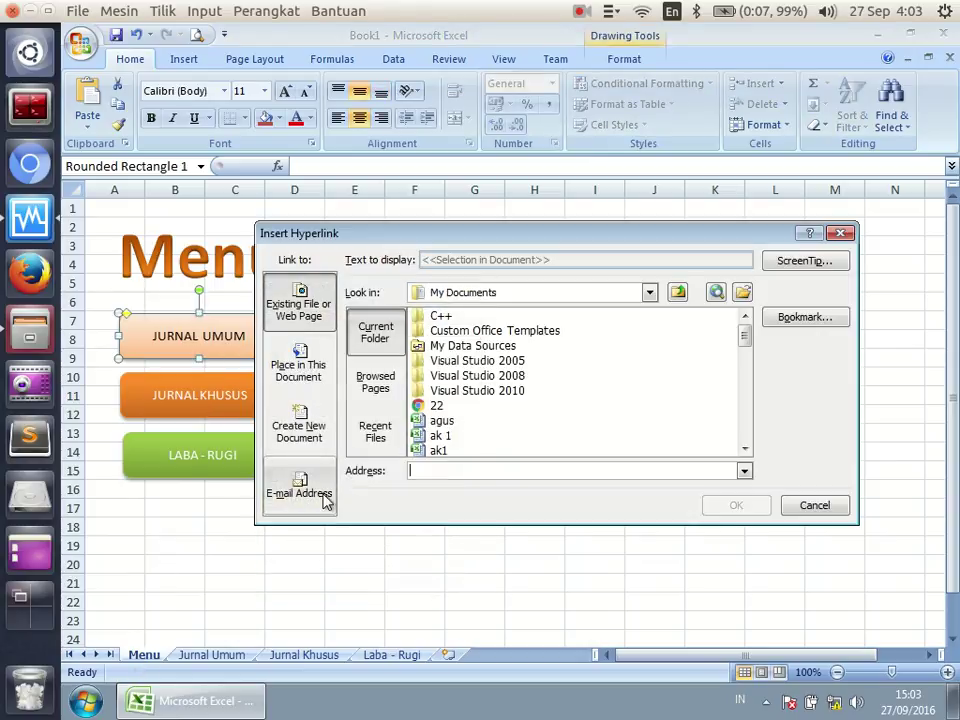
left_click(311, 377)
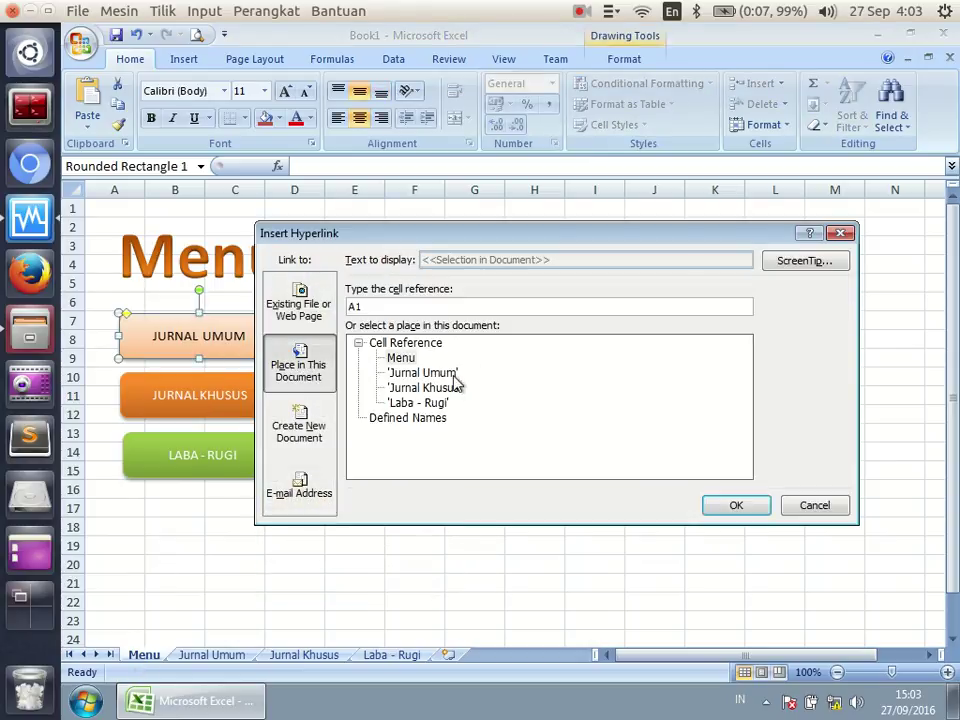
left_click(430, 373)
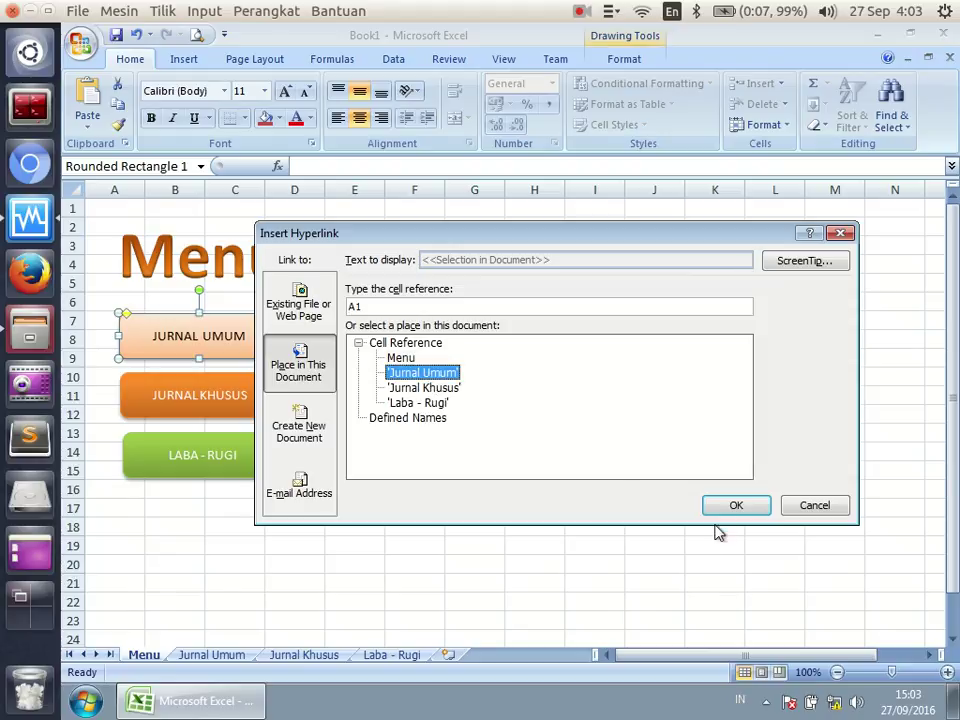
left_click(733, 505)
Hyperlink the JURNAL KHUSUS button to the Jurnal Khusus sheet.
left_click(275, 398)
right_click(278, 401)
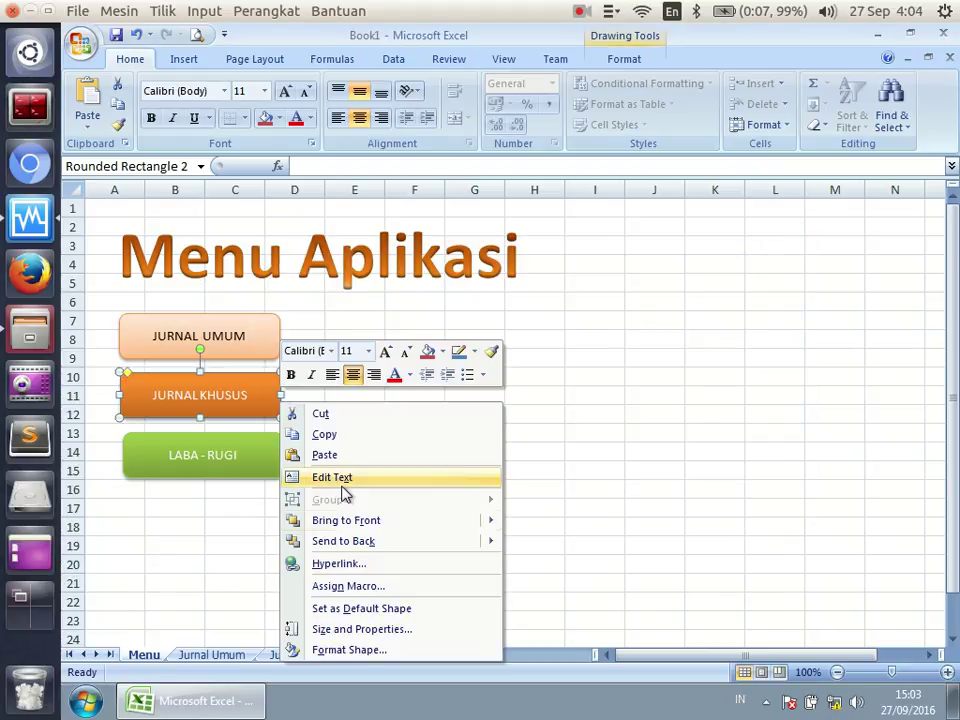
left_click(322, 563)
left_click(422, 388)
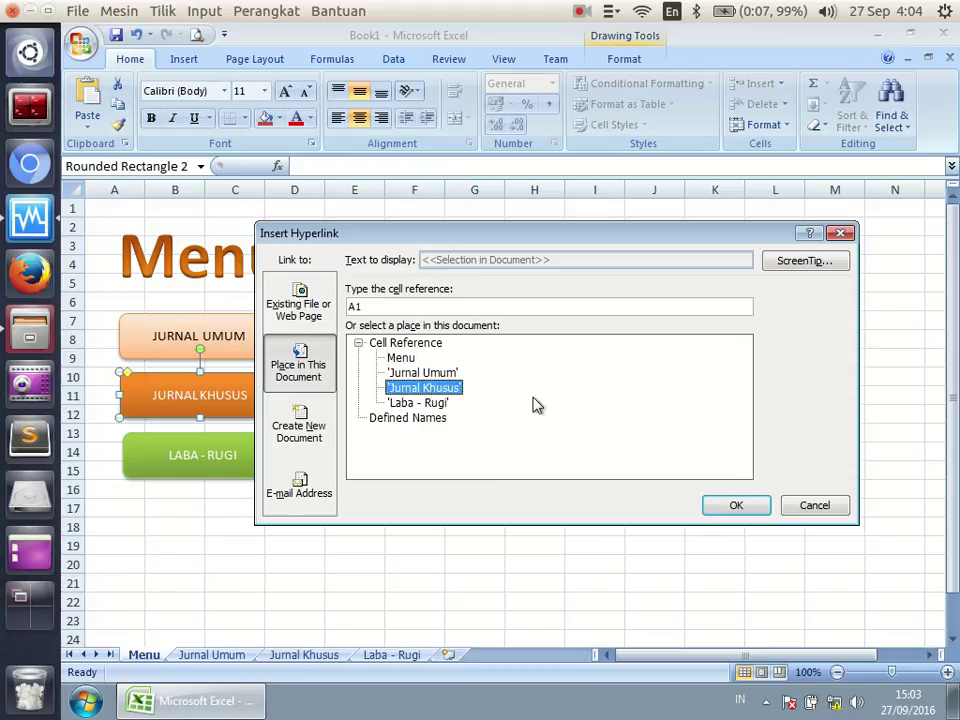
left_click(740, 508)
Hyperlink the LABA - RUGI button to the Laba - Rugi sheet, then open Jurnal Umum.
right_click(242, 455)
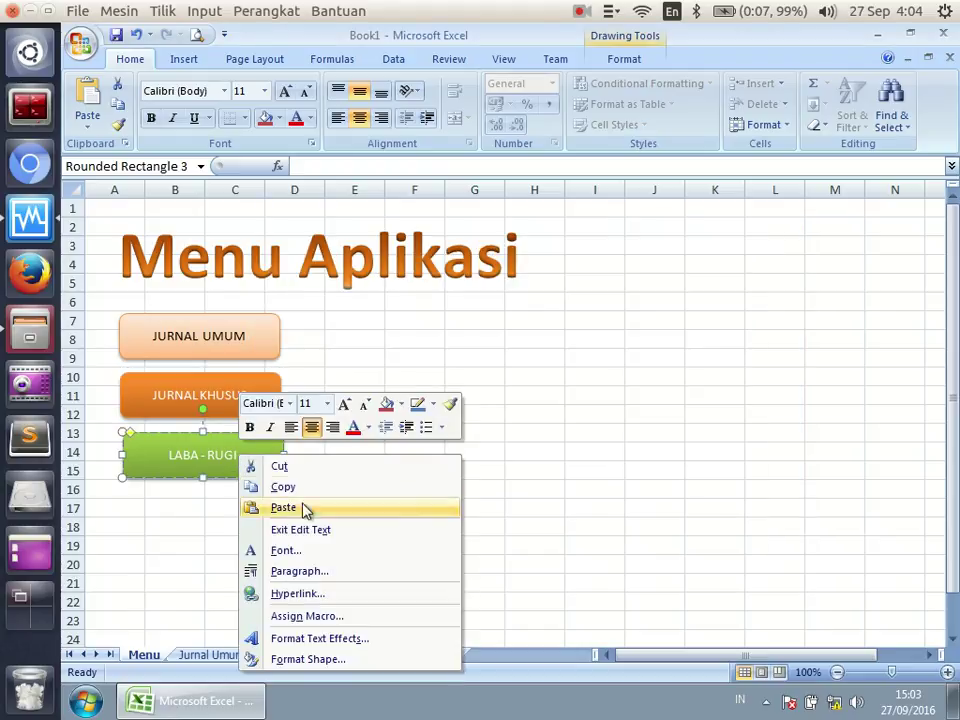
left_click(300, 594)
left_click(441, 402)
left_click(734, 506)
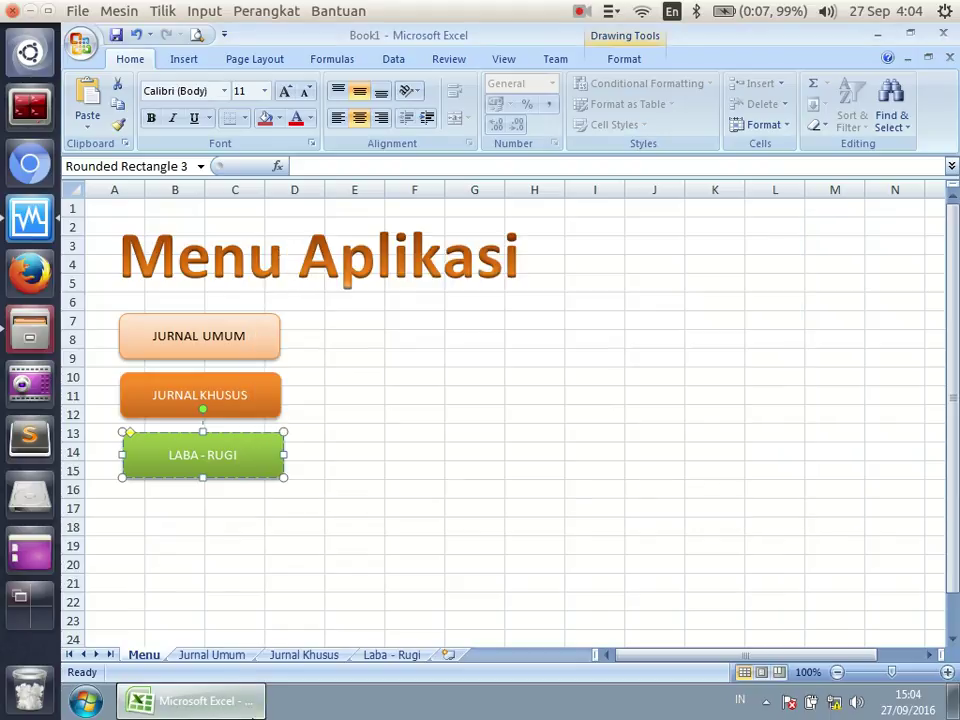
left_click(222, 656)
Hyperlink the Jurnal Umum sheet's Kembali arrow to the Menu sheet.
right_click(705, 272)
key("Escape")
left_click(682, 318)
right_click(703, 268)
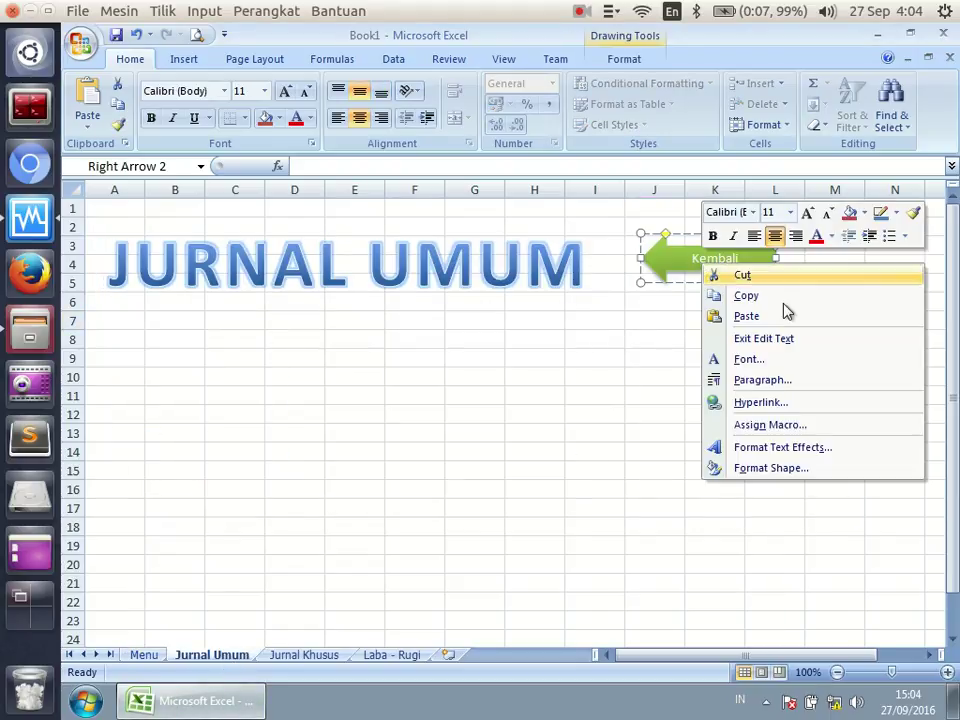
left_click(770, 403)
left_click(402, 357)
left_click(713, 512)
left_click(354, 583)
On the Jurnal Khusus sheet, bring up the Kembali arrow's context menu.
left_click(311, 655)
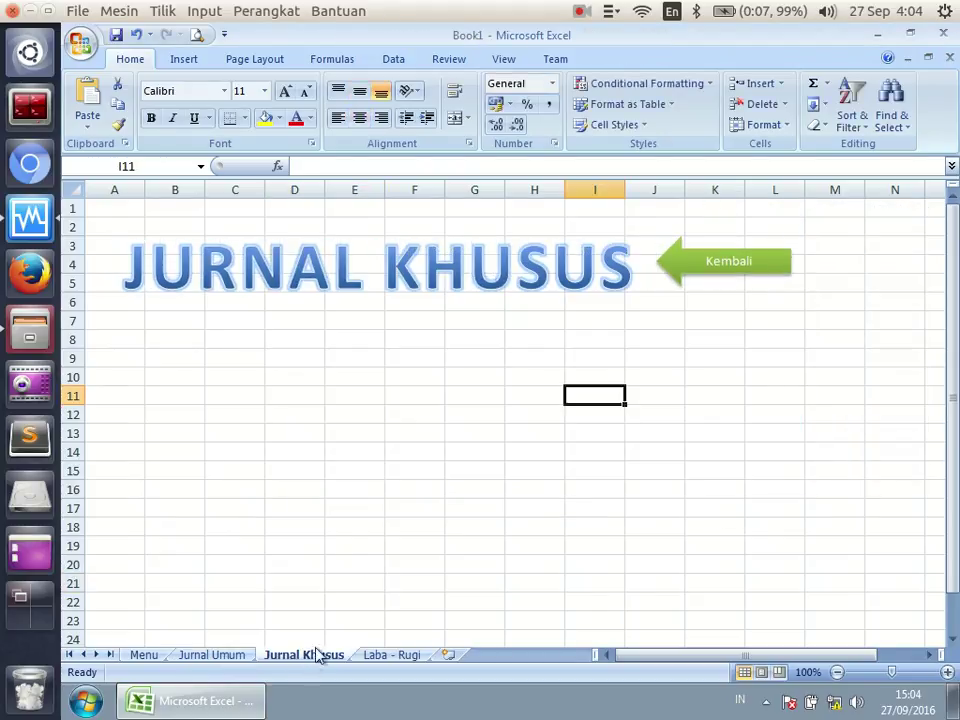
left_click(744, 268)
right_click(744, 268)
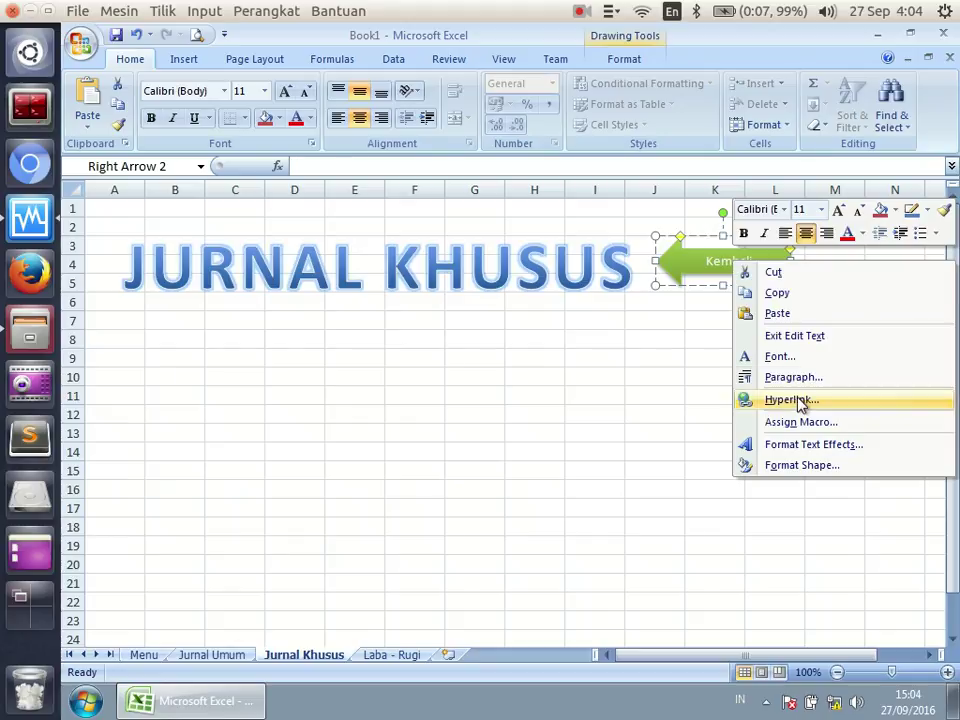
Hyperlink the Jurnal Khusus Kembali arrow to the Menu sheet.
left_click(770, 400)
left_click(401, 357)
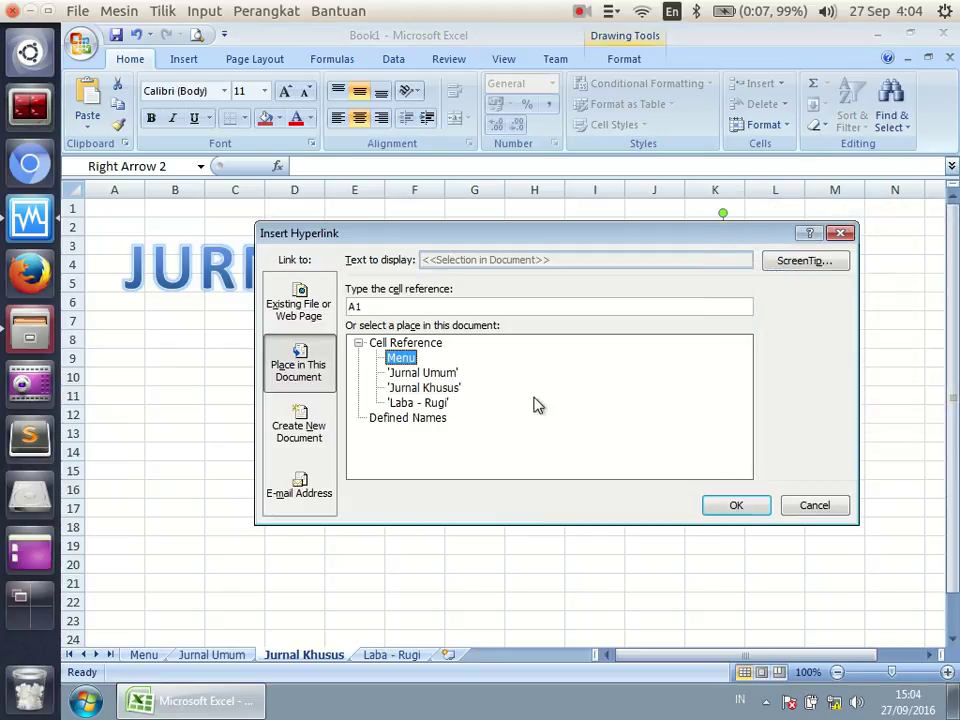
left_click(736, 506)
Hyperlink the Laba - Rugi sheet's Kembali arrow back to Menu.
left_click(410, 656)
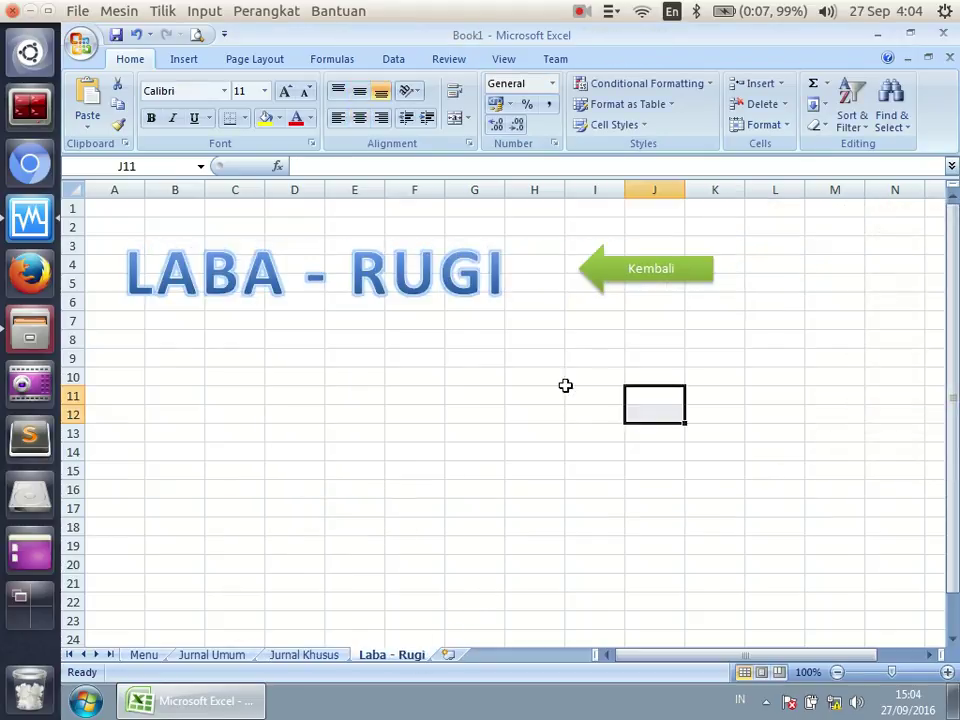
right_click(610, 278)
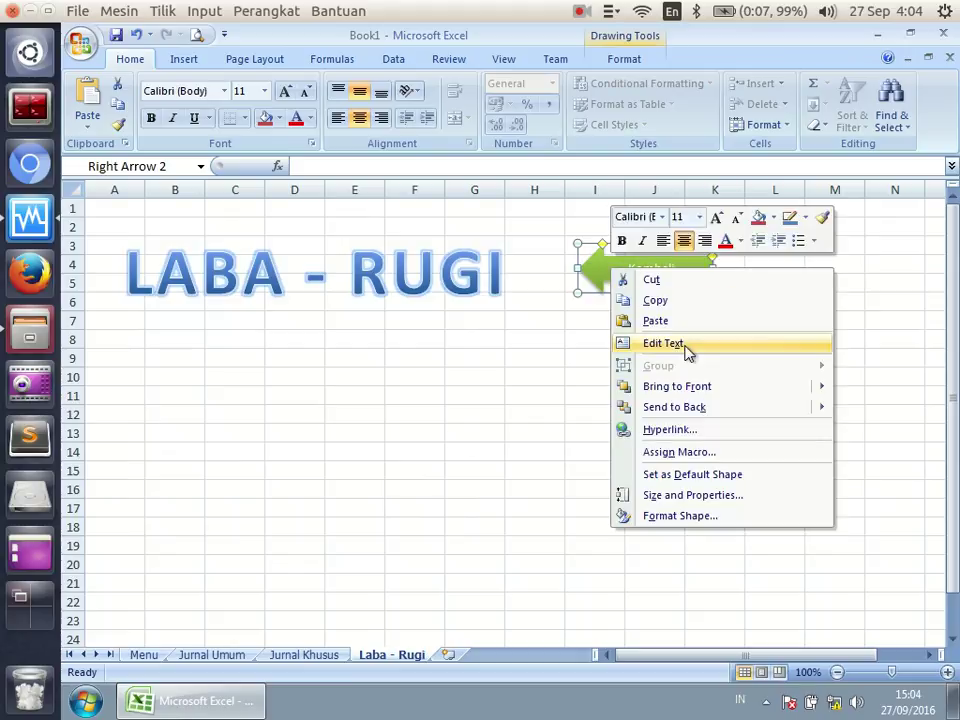
left_click(690, 429)
left_click(417, 362)
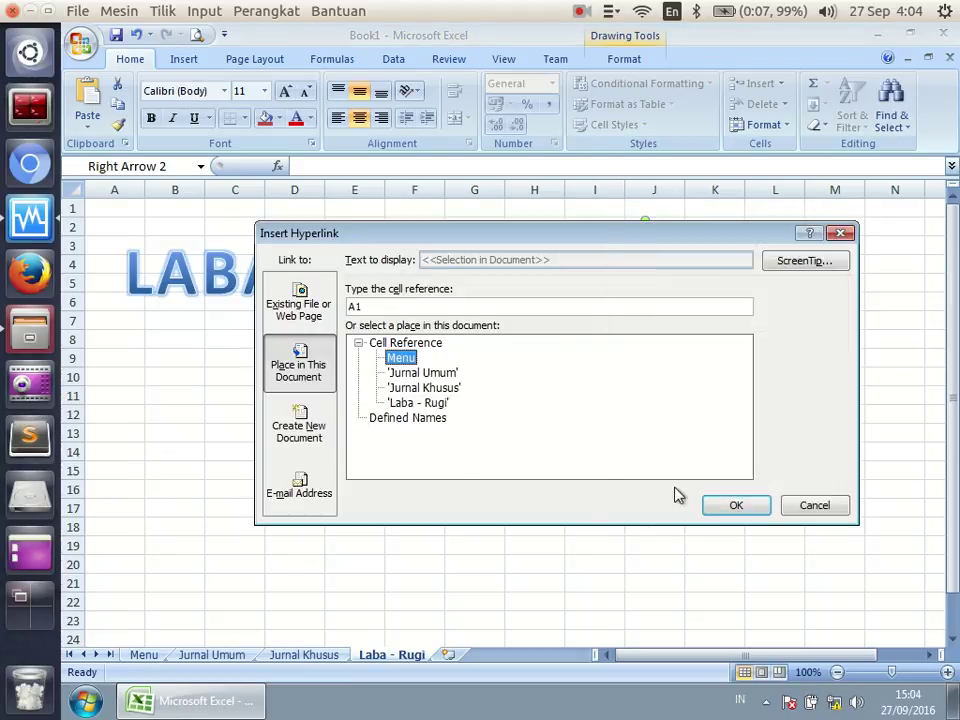
left_click(740, 506)
left_click(535, 583)
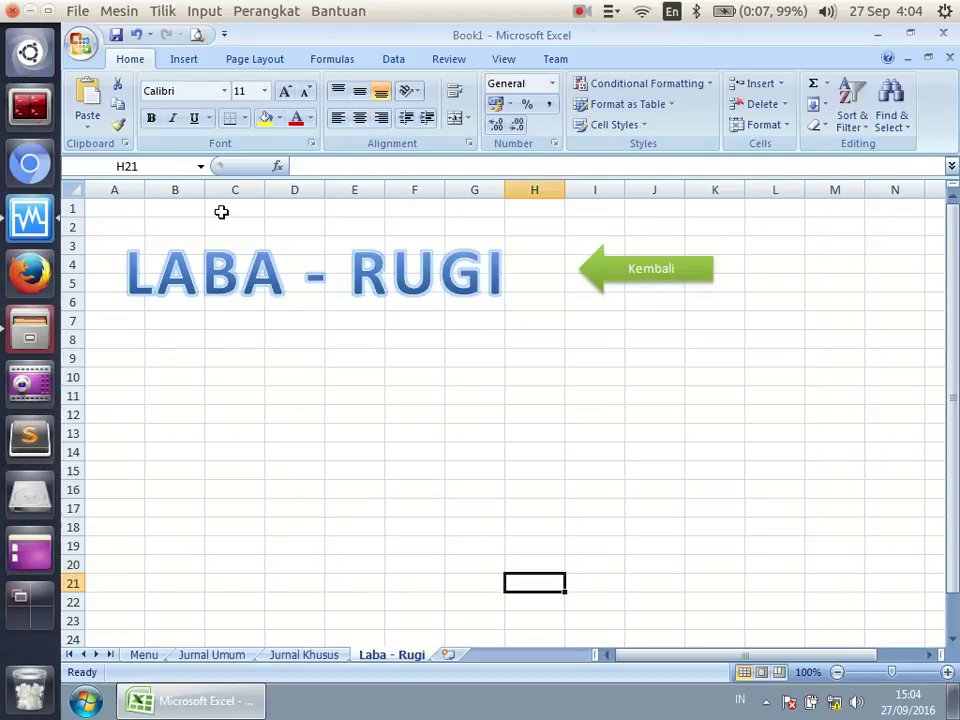
Start saving the workbook, then cancel the Save As dialog.
left_click(117, 35)
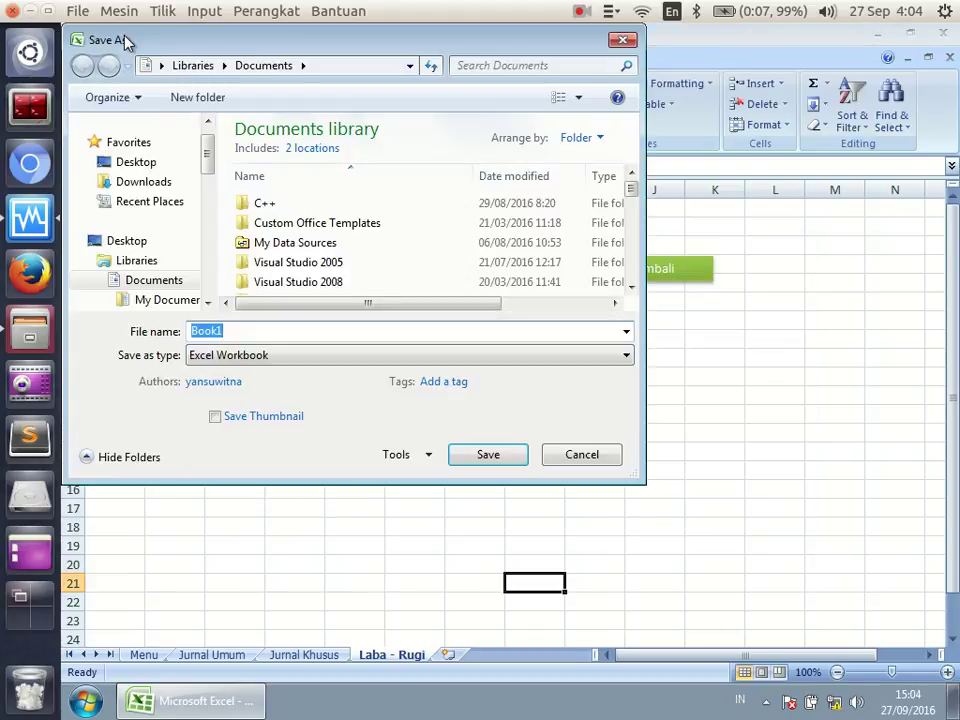
left_click(598, 454)
left_click(438, 433)
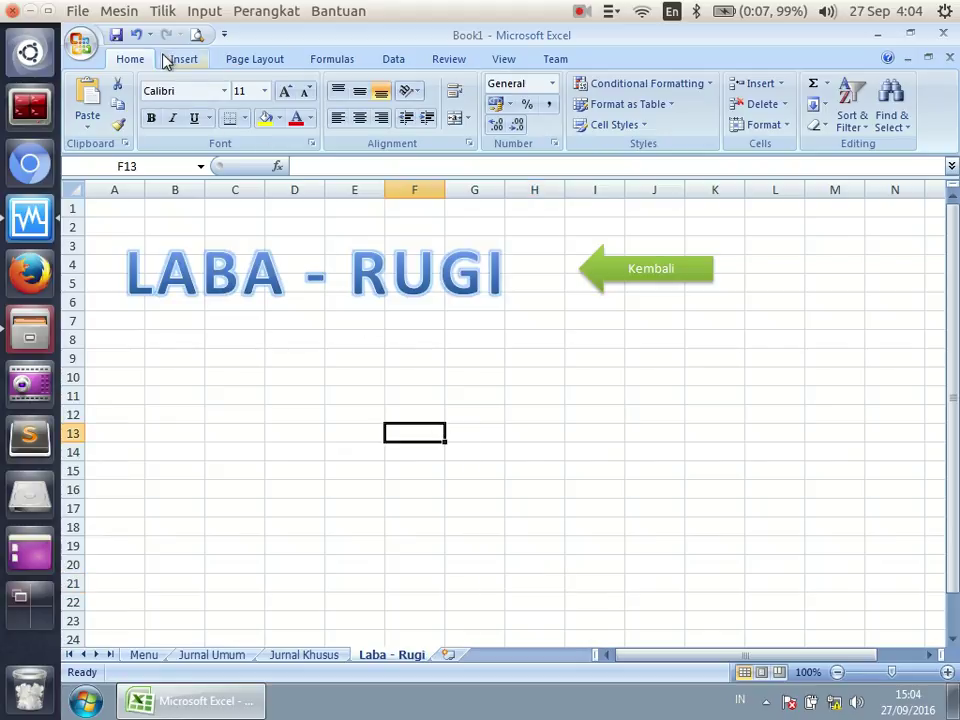
Test the JURNAL UMUM, JURNAL KHUSUS and LABA - RUGI buttons and each Kembali arrow.
left_click(687, 280)
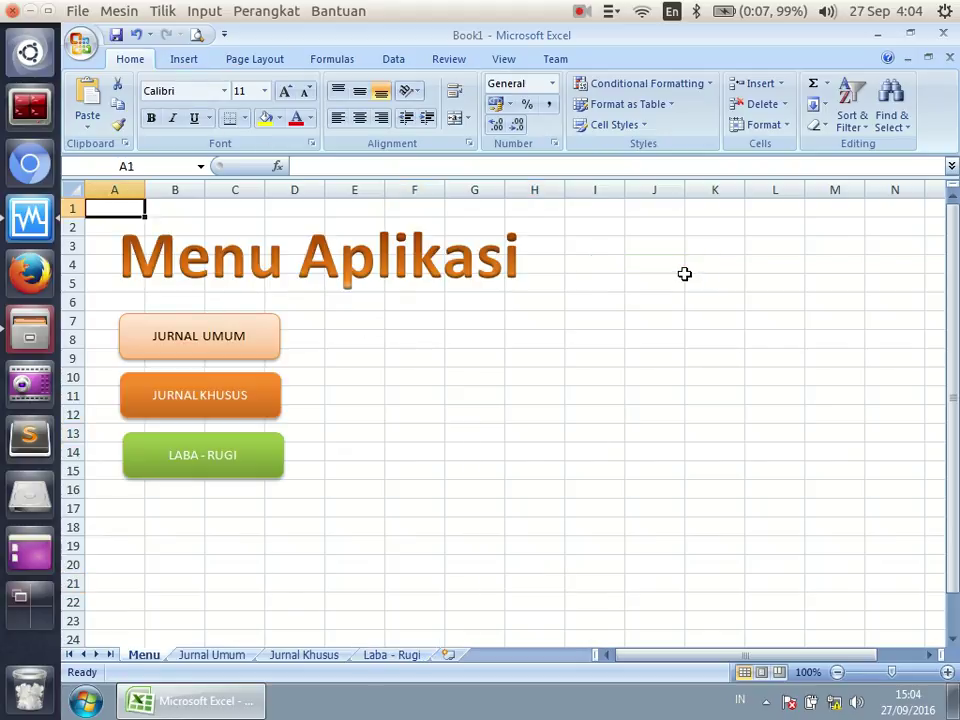
left_click(418, 447)
left_click(253, 343)
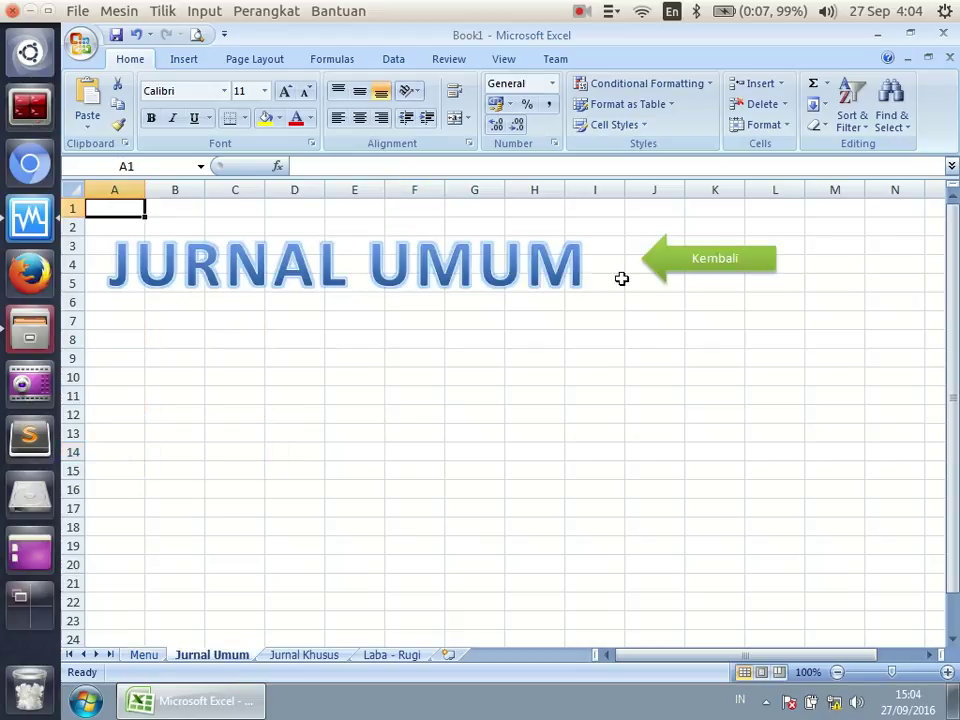
left_click(690, 274)
left_click(276, 411)
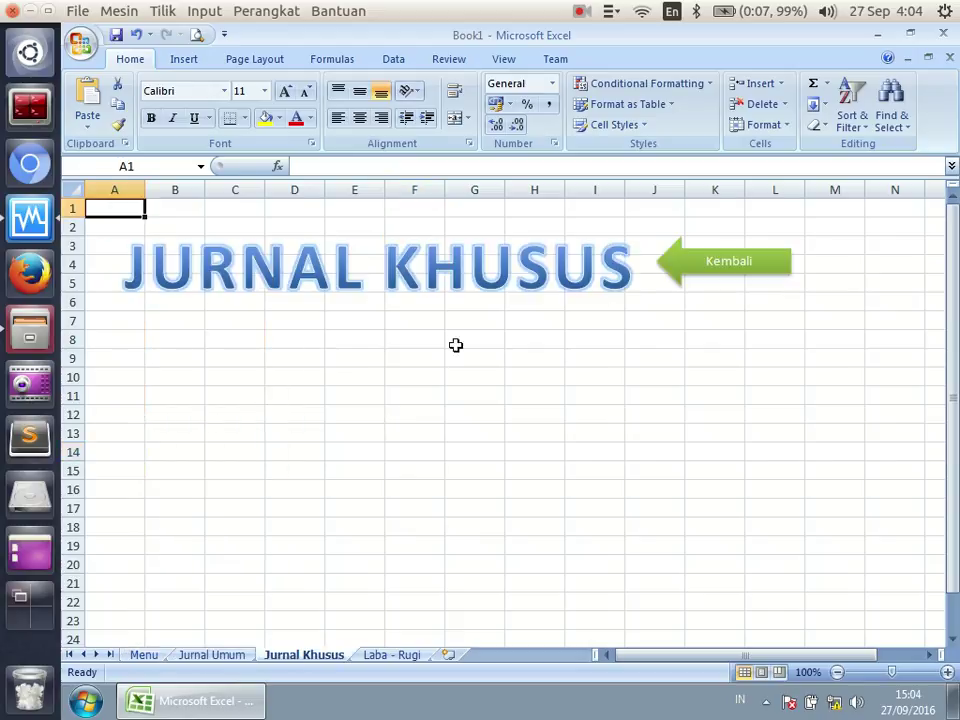
left_click(697, 262)
left_click(250, 467)
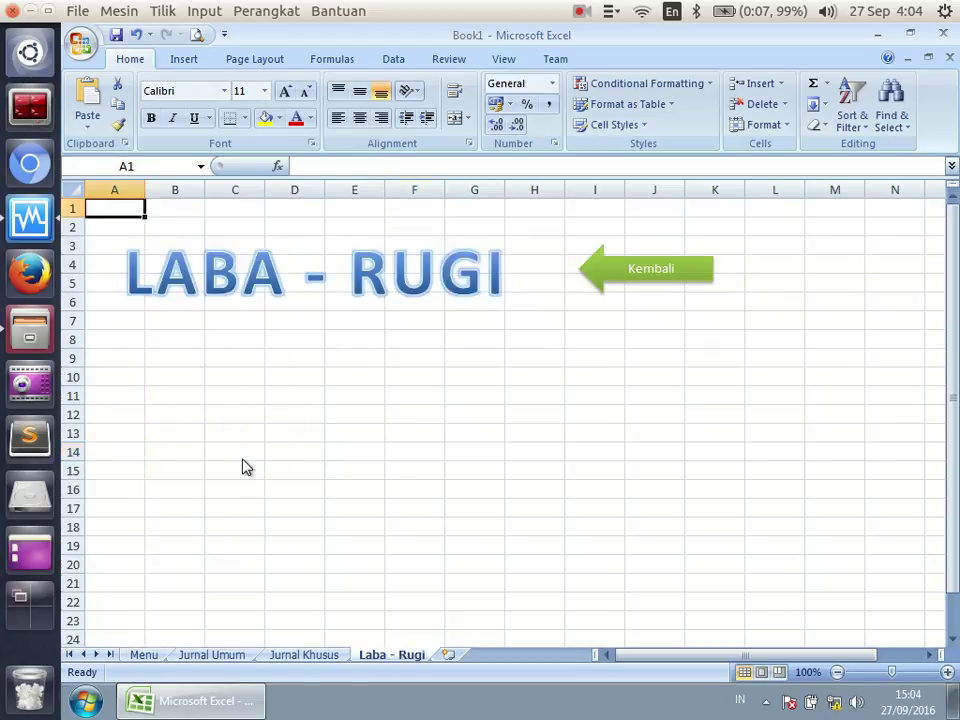
left_click(612, 277)
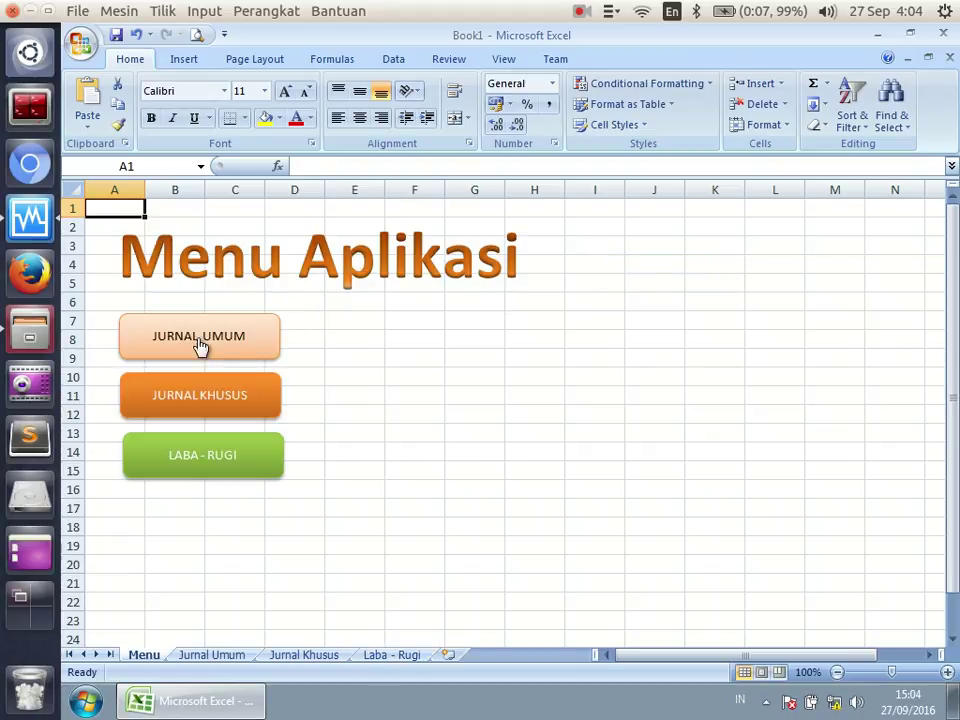
left_click(199, 344)
left_click(665, 270)
Revisit each sheet selecting B10:L22, B8:K22 and A8:J19, returning to Menu each time.
left_click(271, 343)
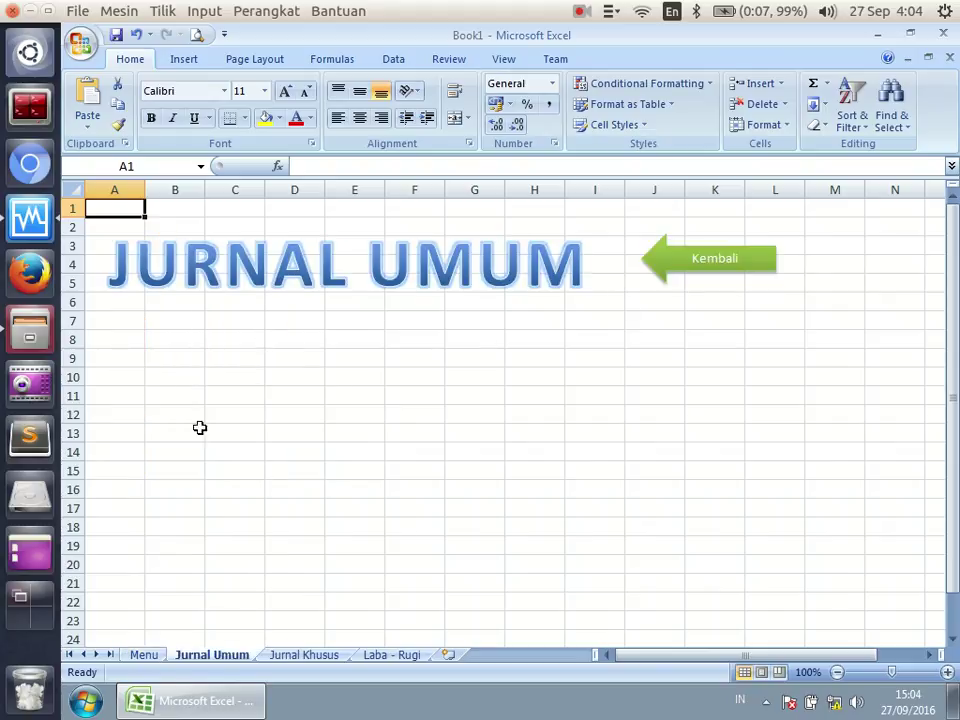
left_click_drag(170, 377, 790, 602)
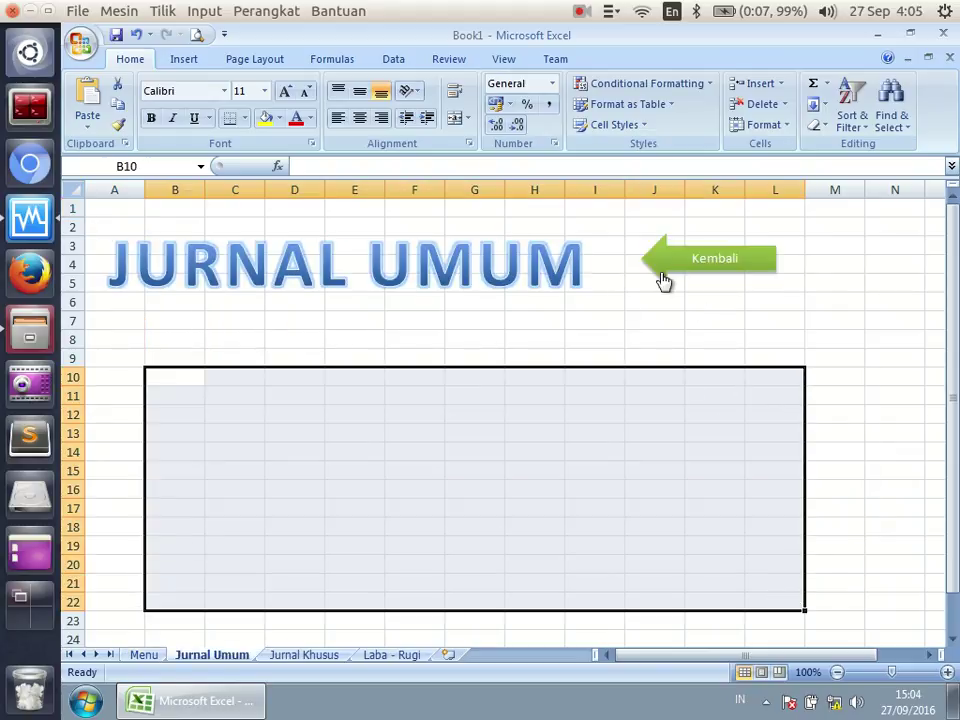
left_click(660, 287)
left_click(182, 392)
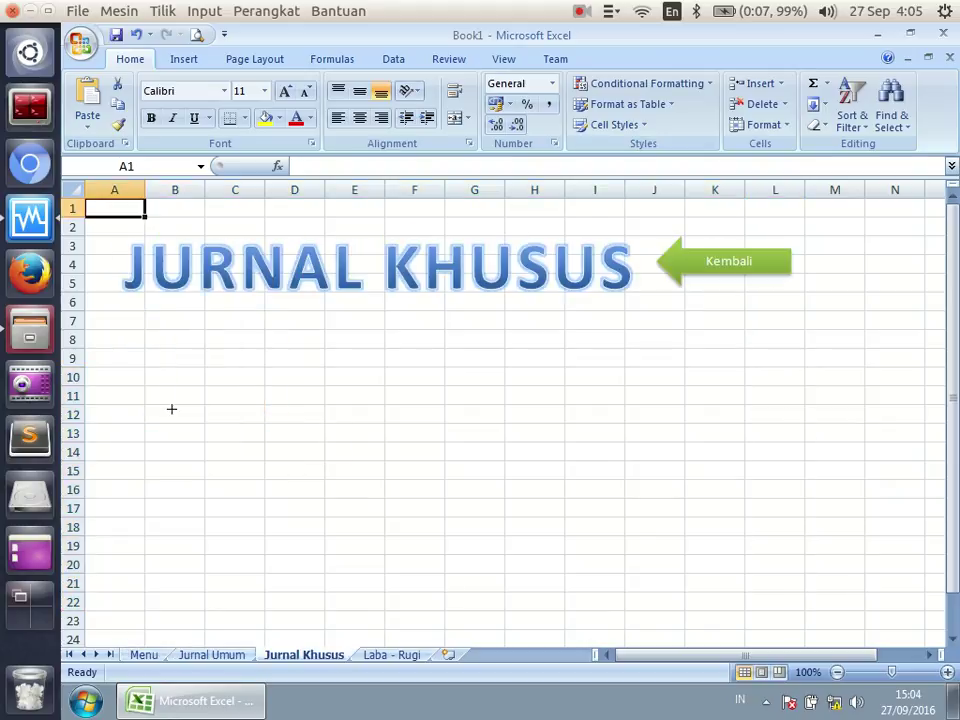
left_click_drag(151, 339, 735, 604)
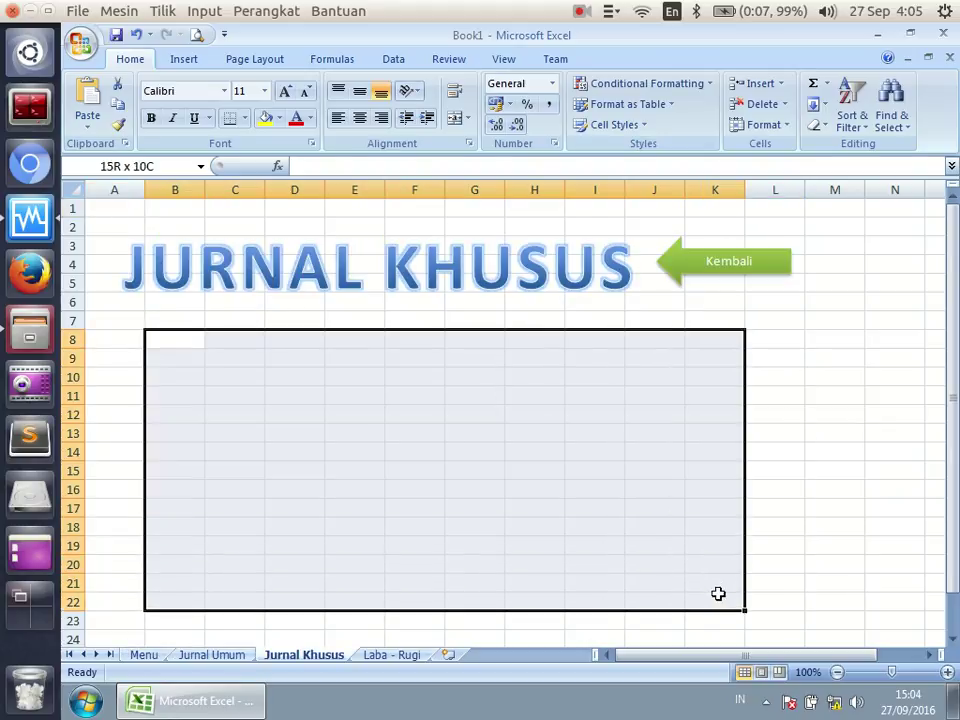
left_click(699, 266)
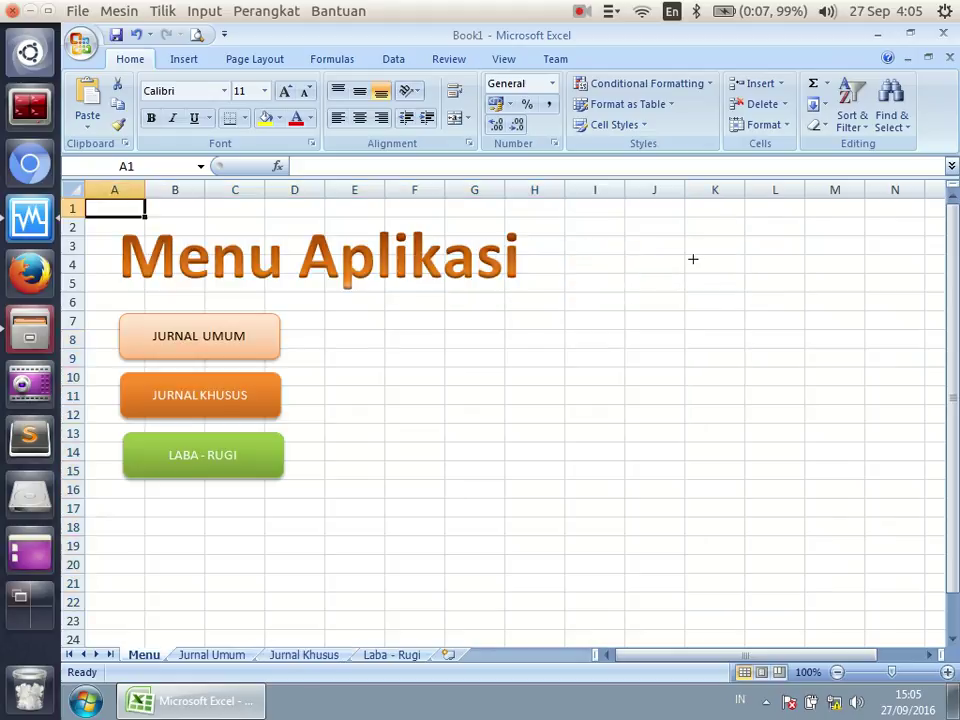
left_click(226, 470)
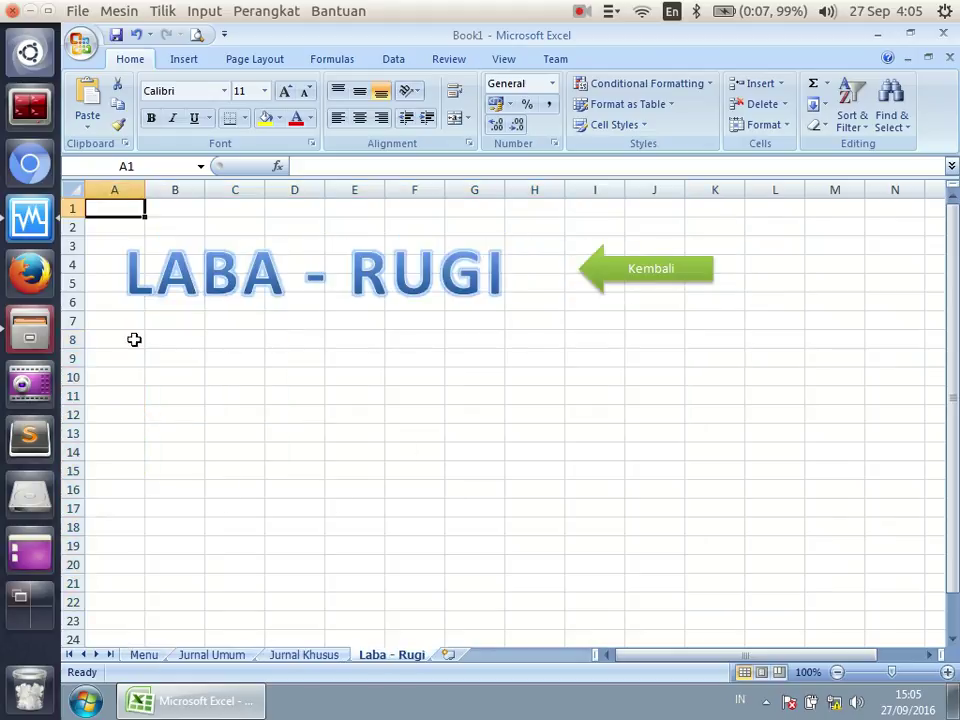
left_click_drag(120, 340, 654, 537)
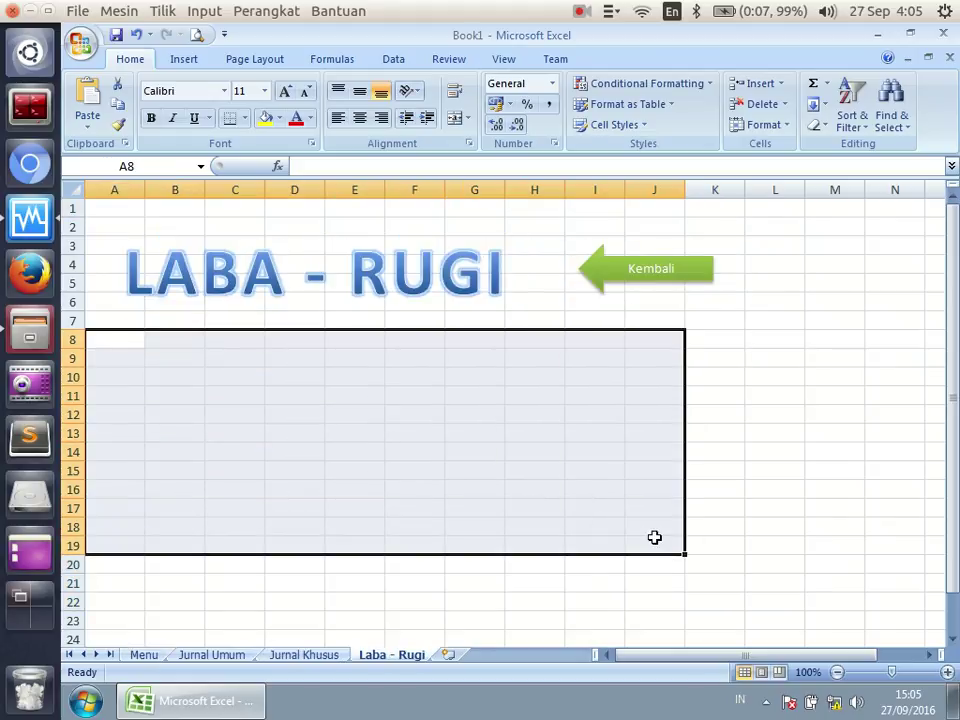
left_click(775, 466)
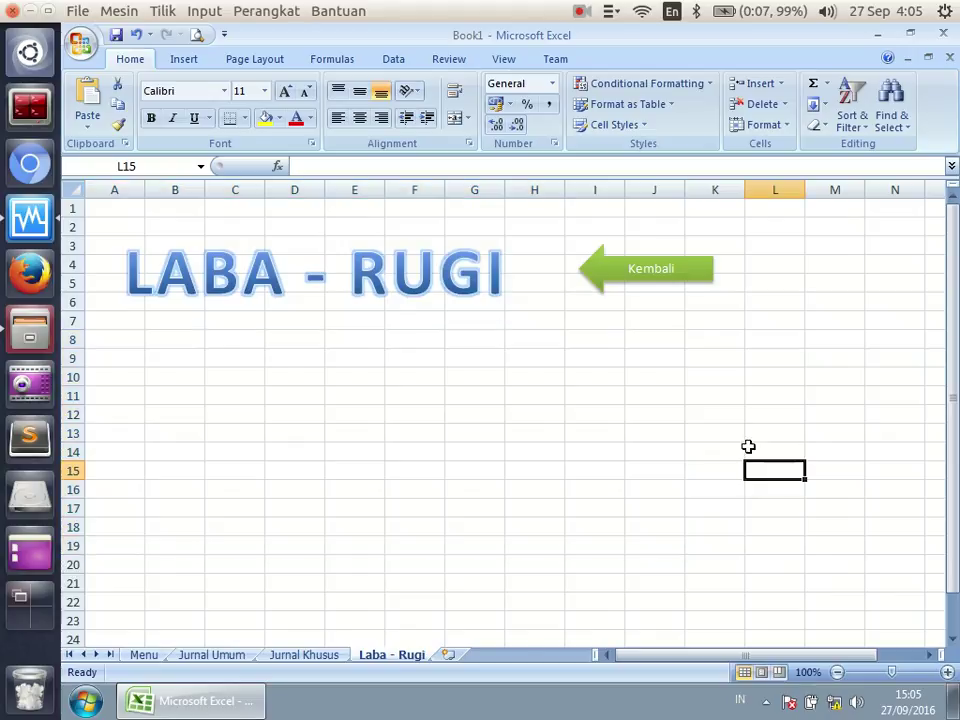
left_click(672, 276)
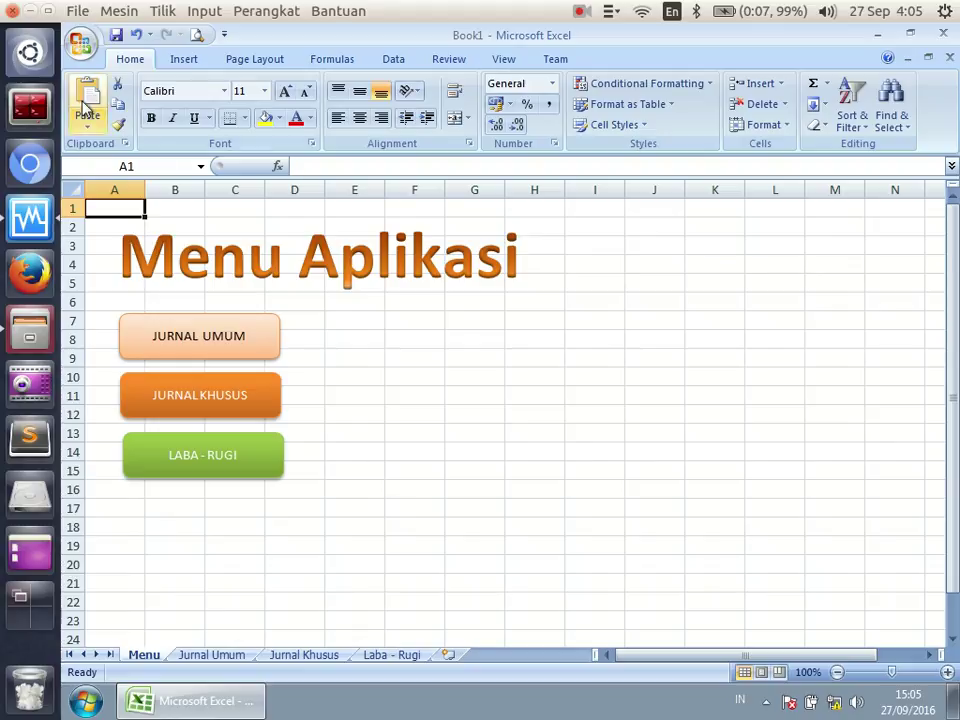
Uncheck 'Show sheet tabs' in Excel Options' Advanced display settings and apply.
left_click(72, 44)
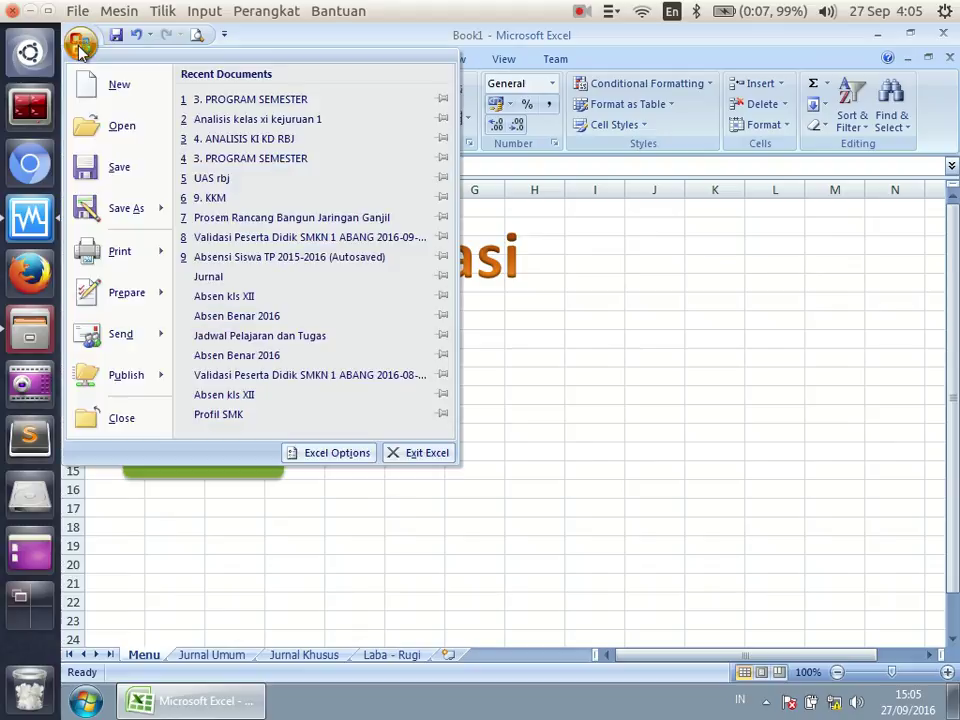
left_click(340, 455)
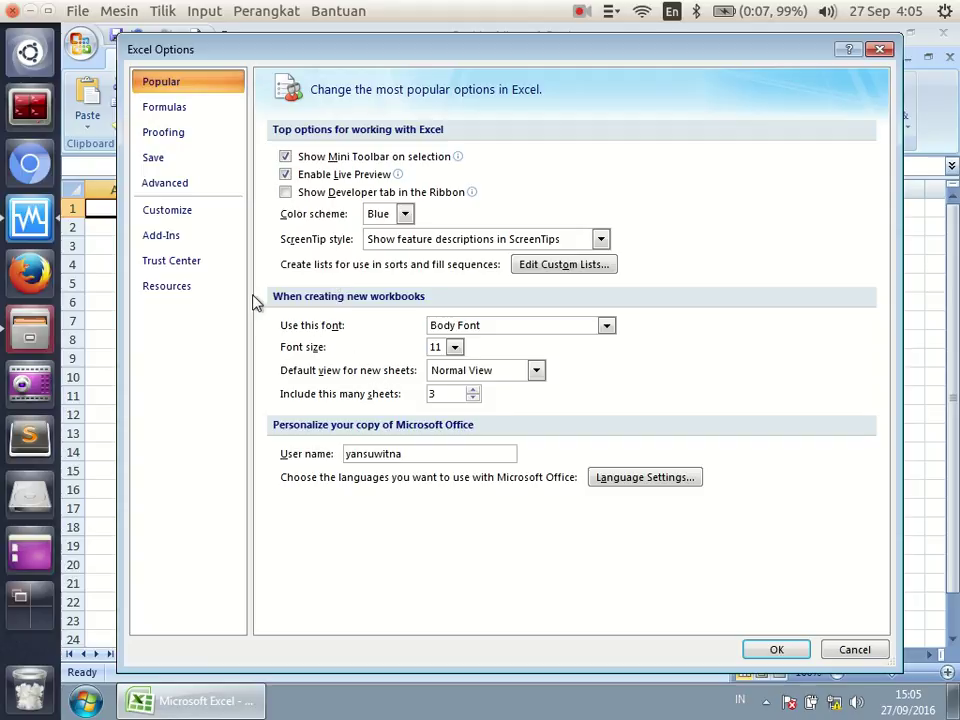
left_click(175, 215)
left_click(178, 193)
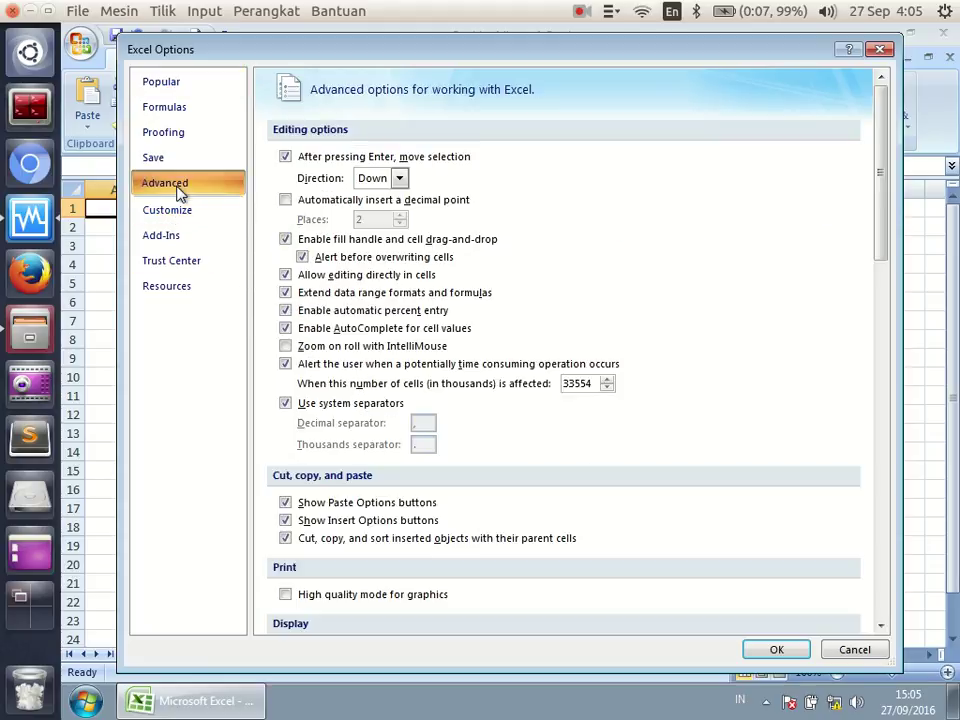
scroll(593, 467, "down", 1)
scroll(593, 467, "down", 5)
scroll(439, 407, "down", 3)
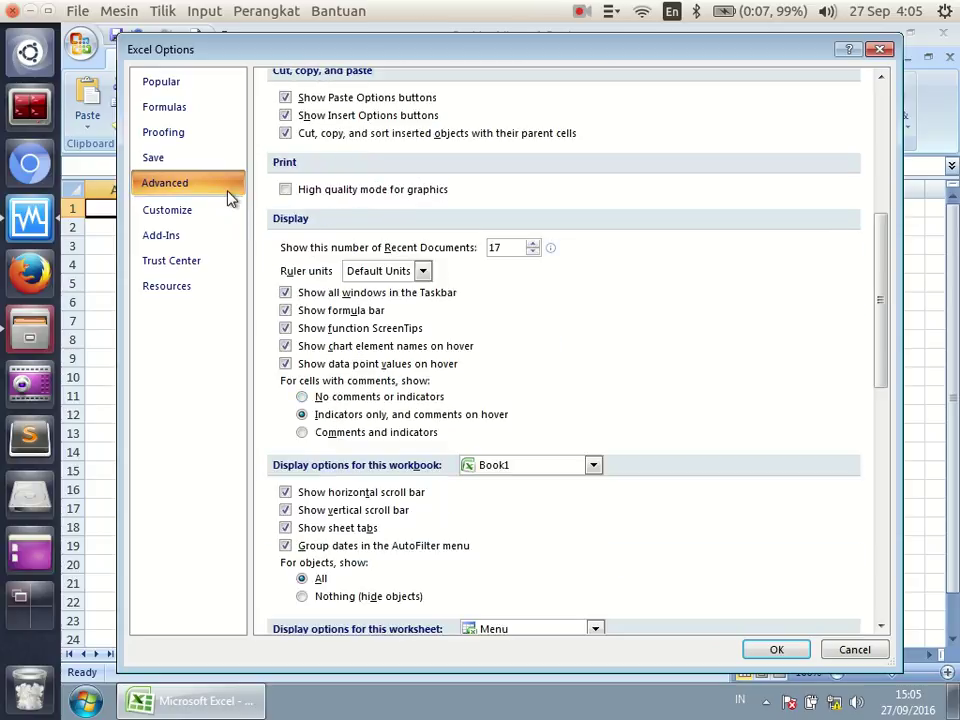
scroll(445, 303, "down", 2)
scroll(445, 303, "down", 1)
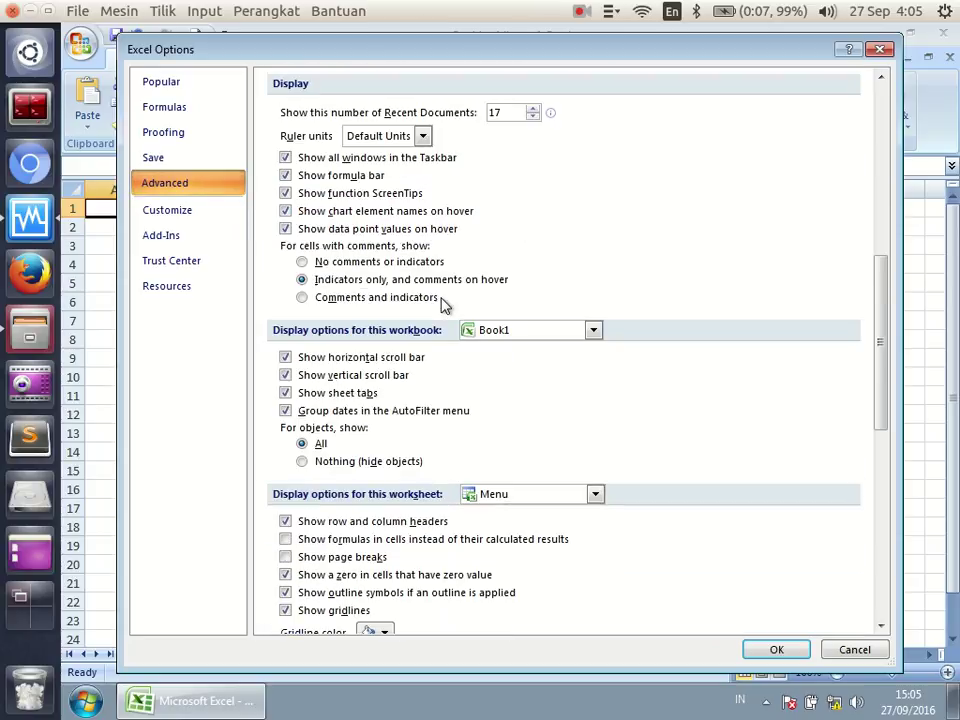
scroll(445, 306, "down", 1)
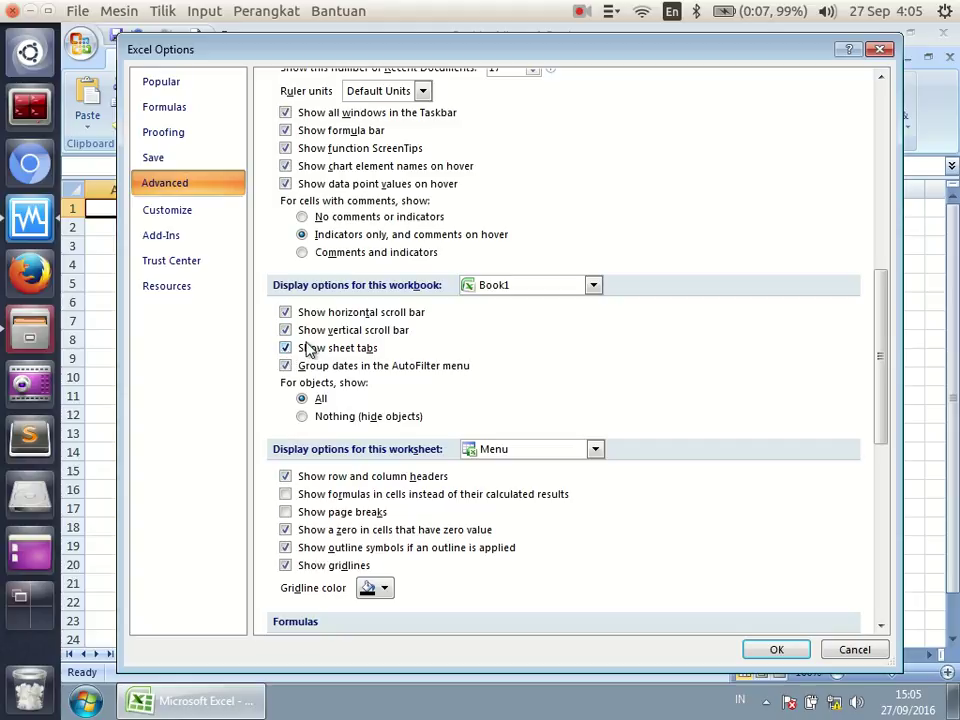
left_click(286, 348)
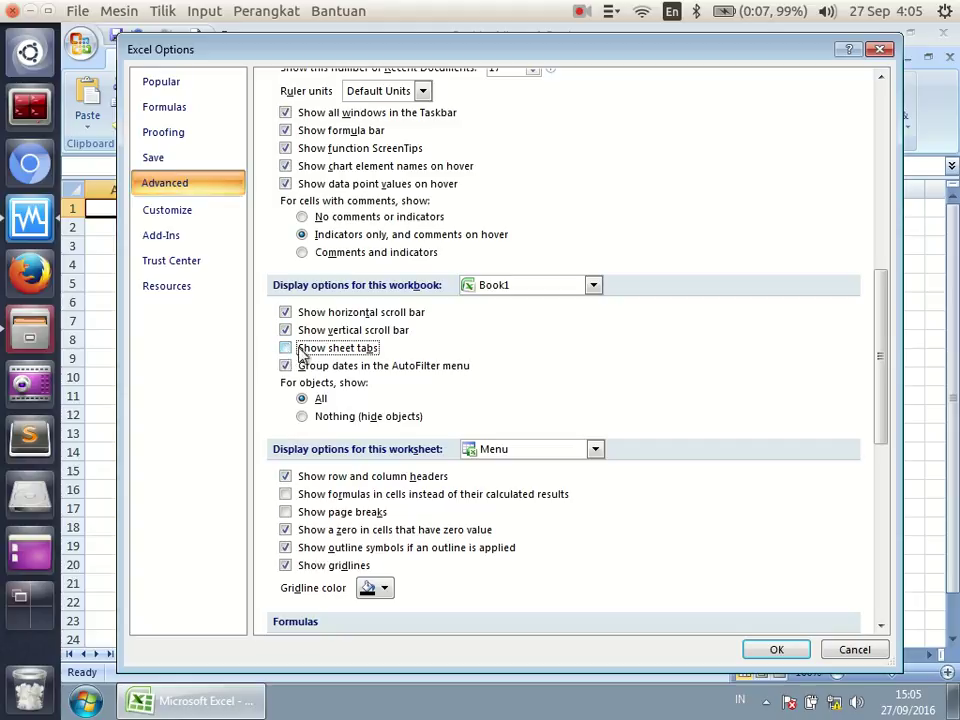
left_click(766, 651)
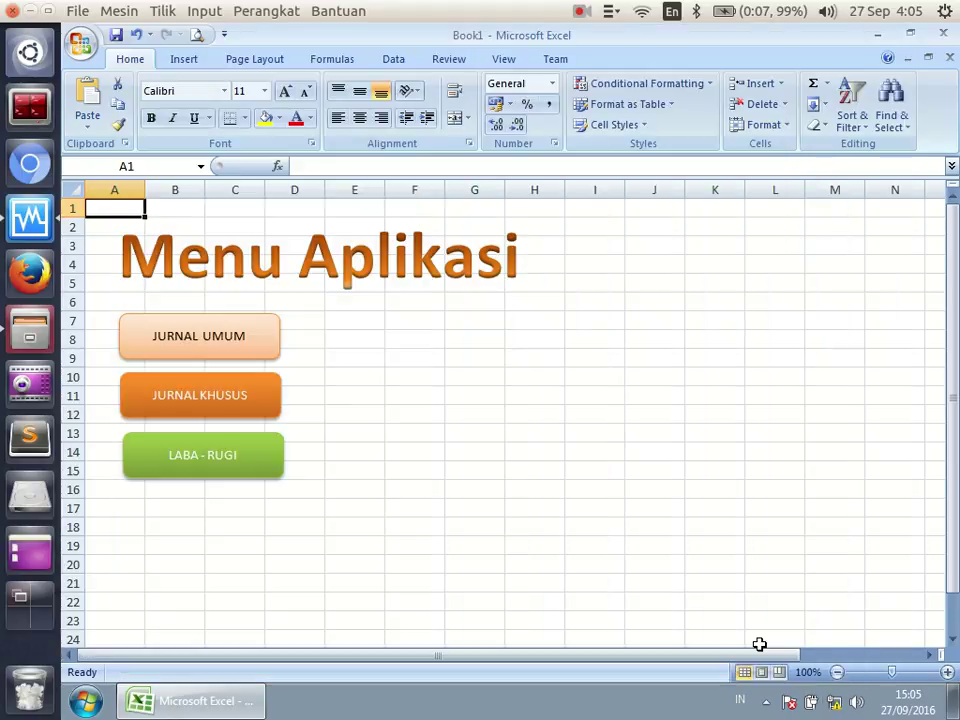
left_click(508, 492)
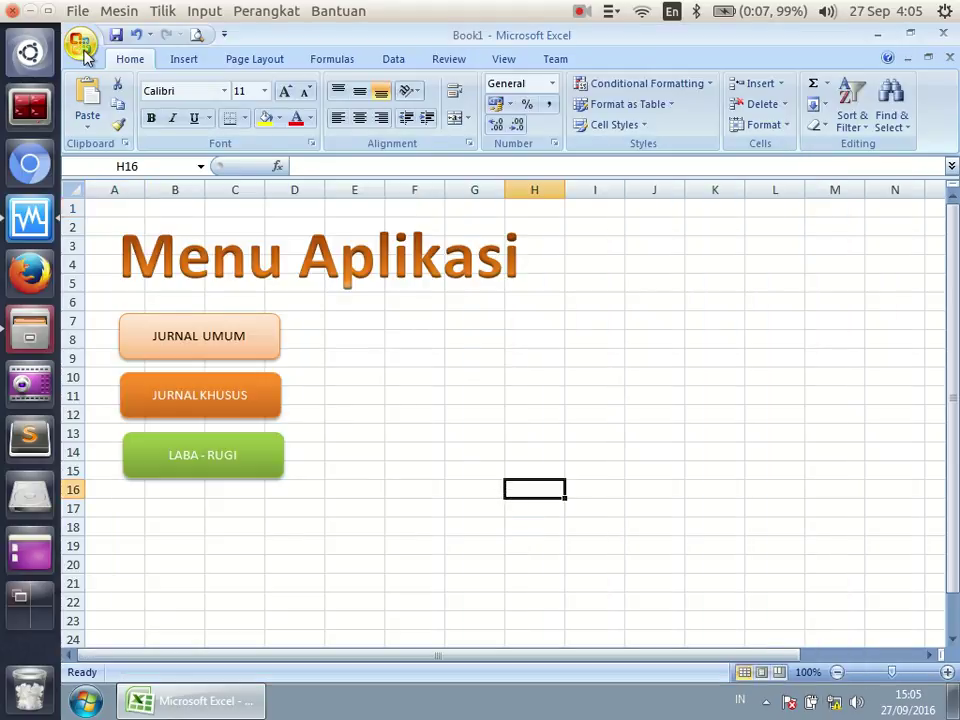
Save the workbook to Documents under the name 'Aplikasi Pertama'.
left_click(83, 50)
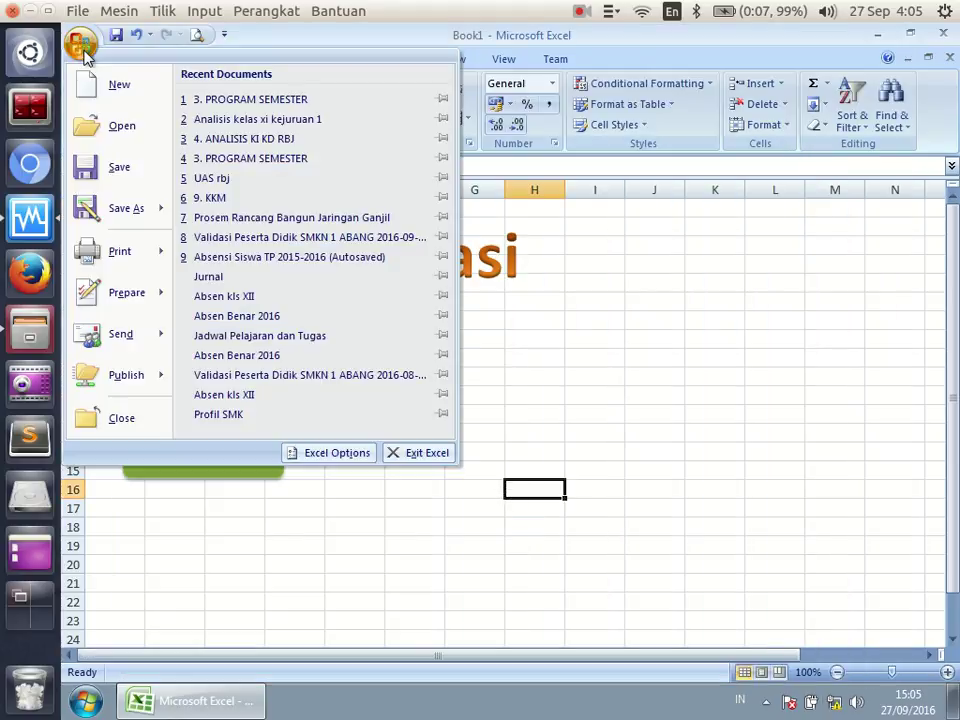
left_click(113, 177)
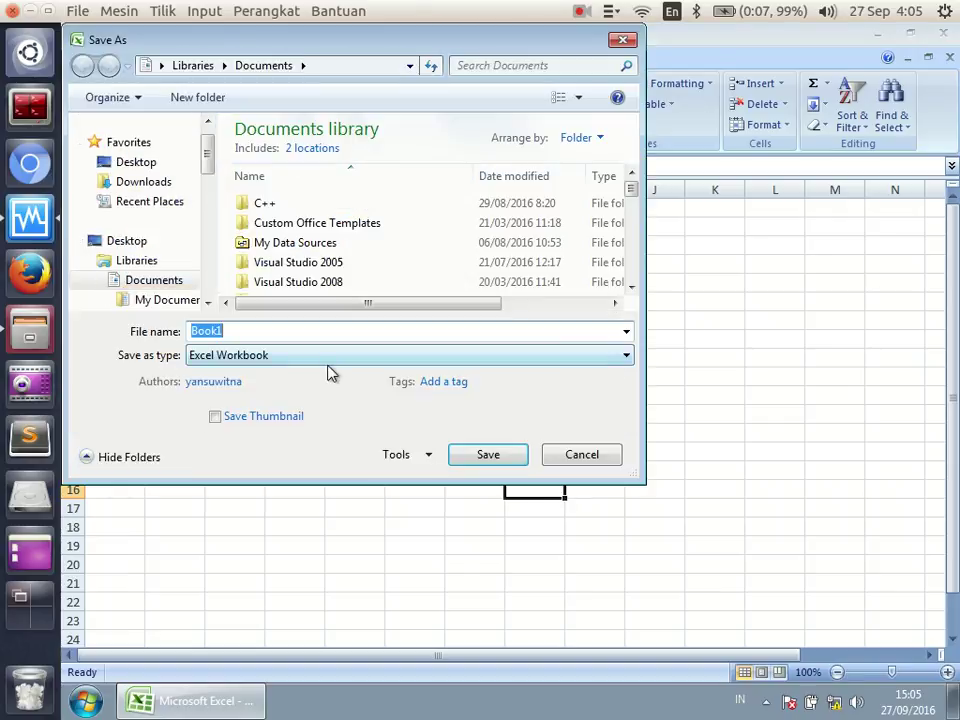
type("Aplikasi Pert")
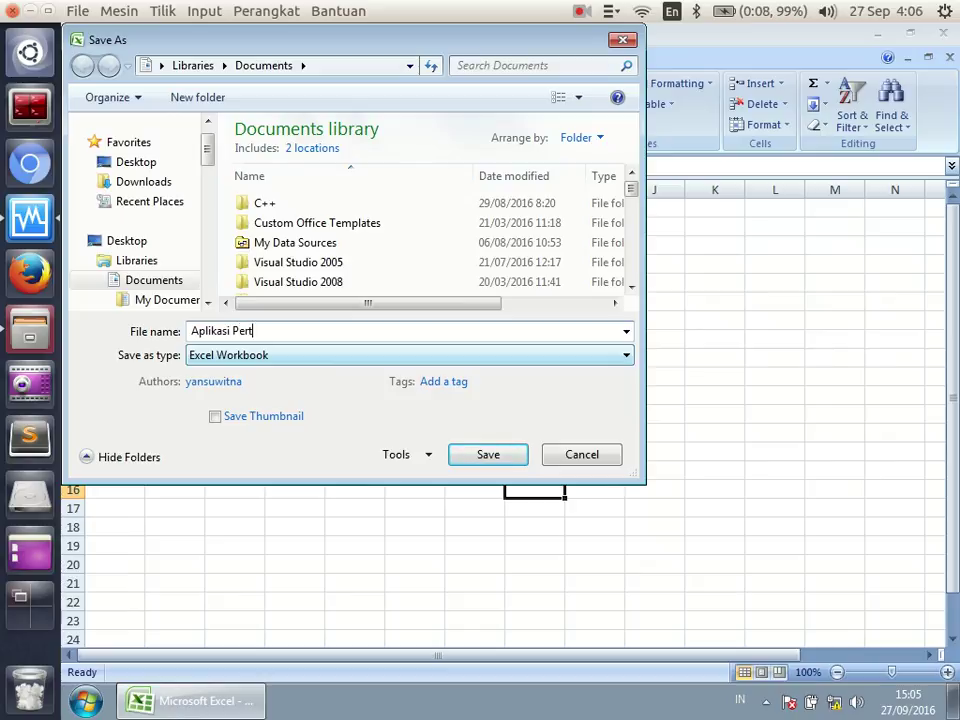
left_click(321, 331)
left_click(489, 455)
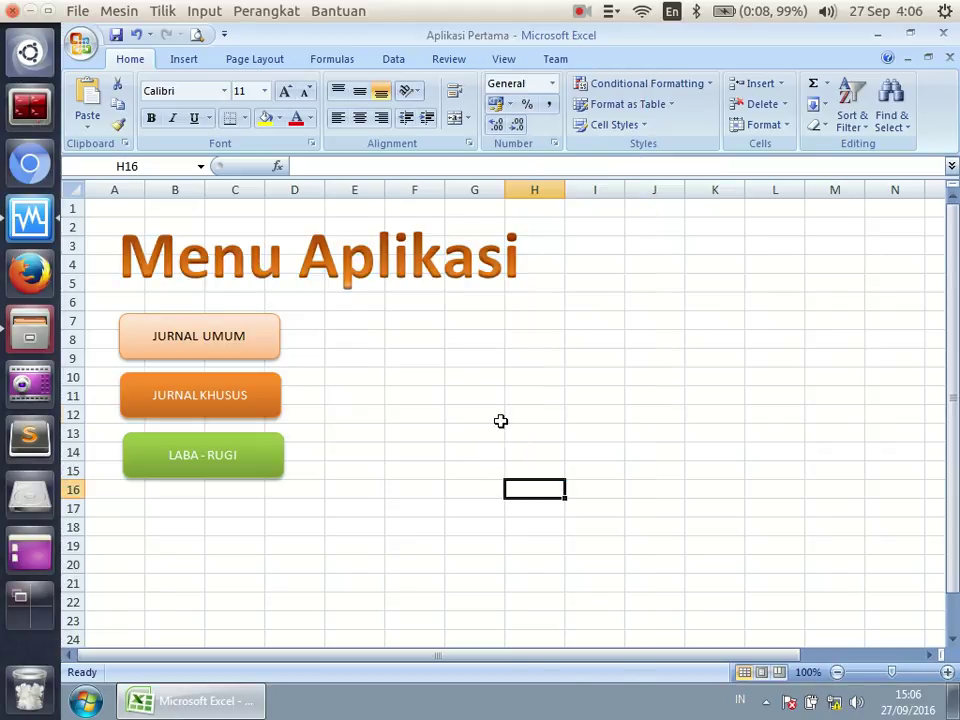
left_click(501, 421)
scroll(501, 424, "down", 1)
scroll(505, 421, "up", 1)
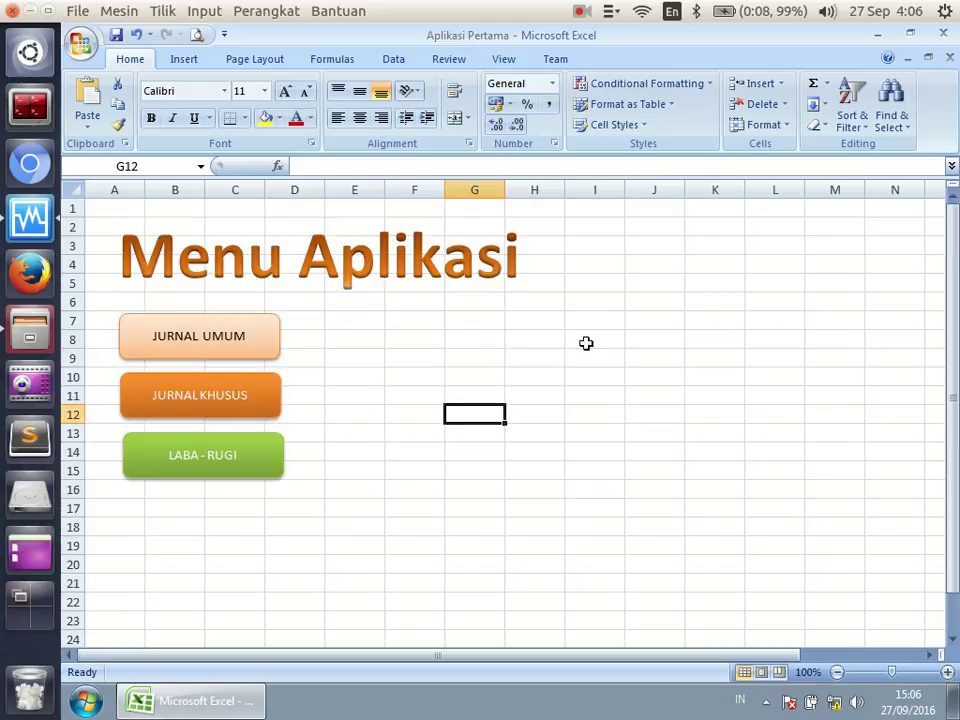